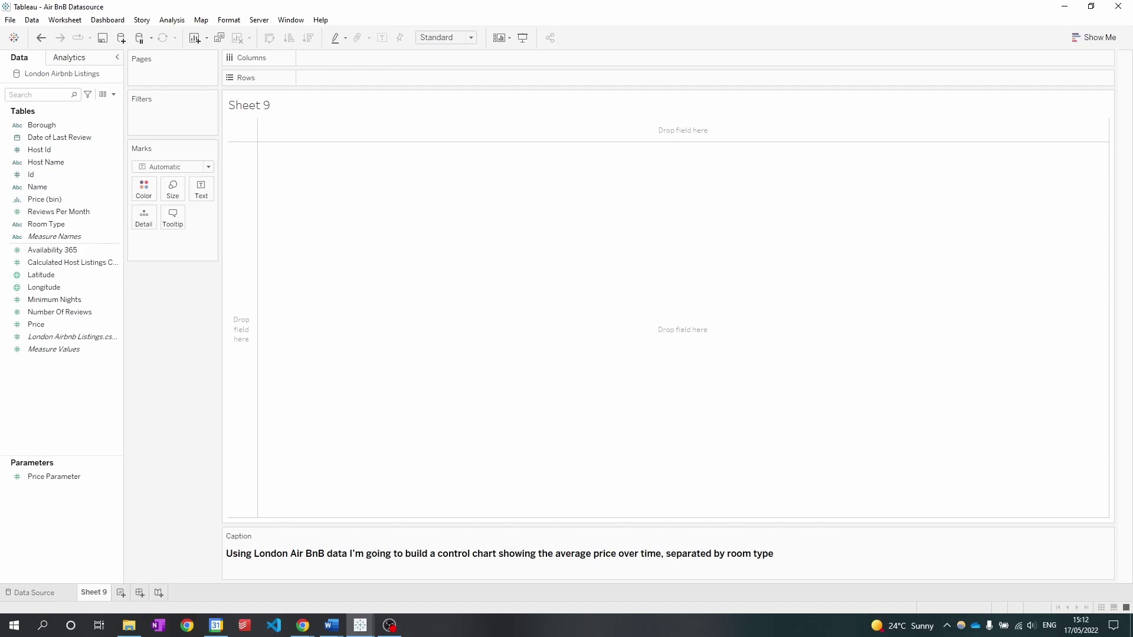
- Put Date of Last Review on Columns as MONTH
left_click(104, 136)
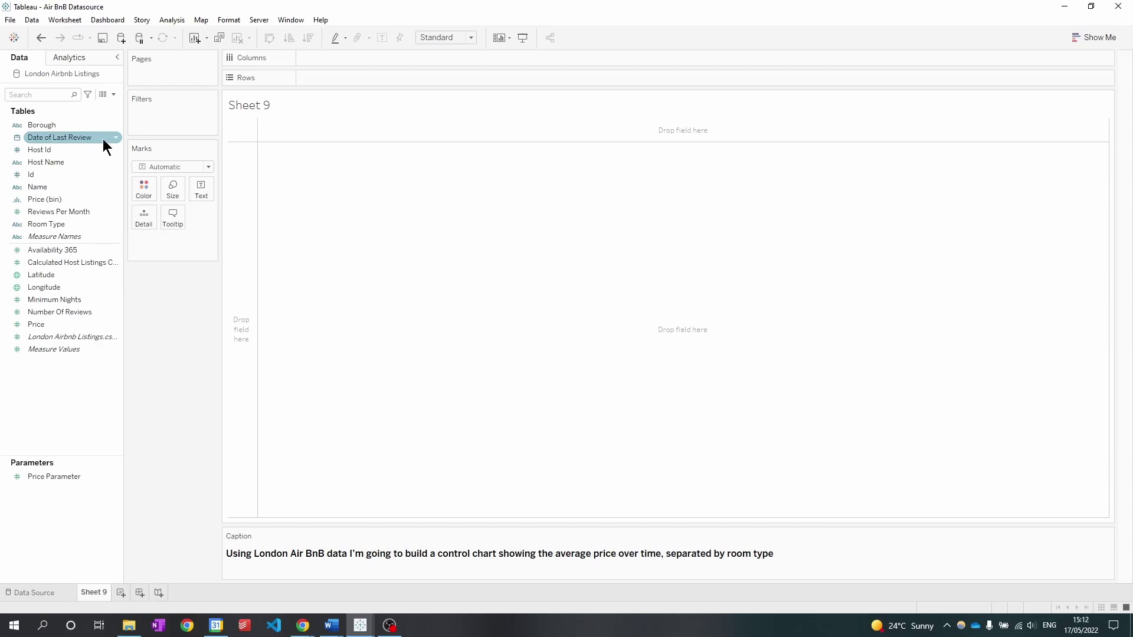
left_click_drag(103, 140, 374, 59)
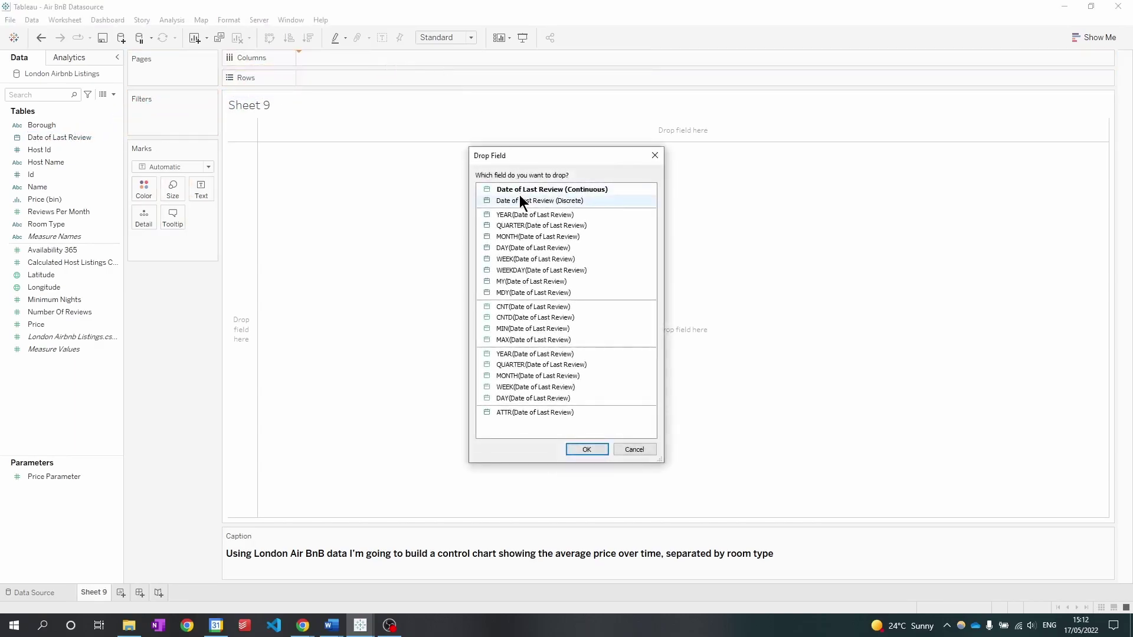
left_click(604, 379)
left_click(587, 449)
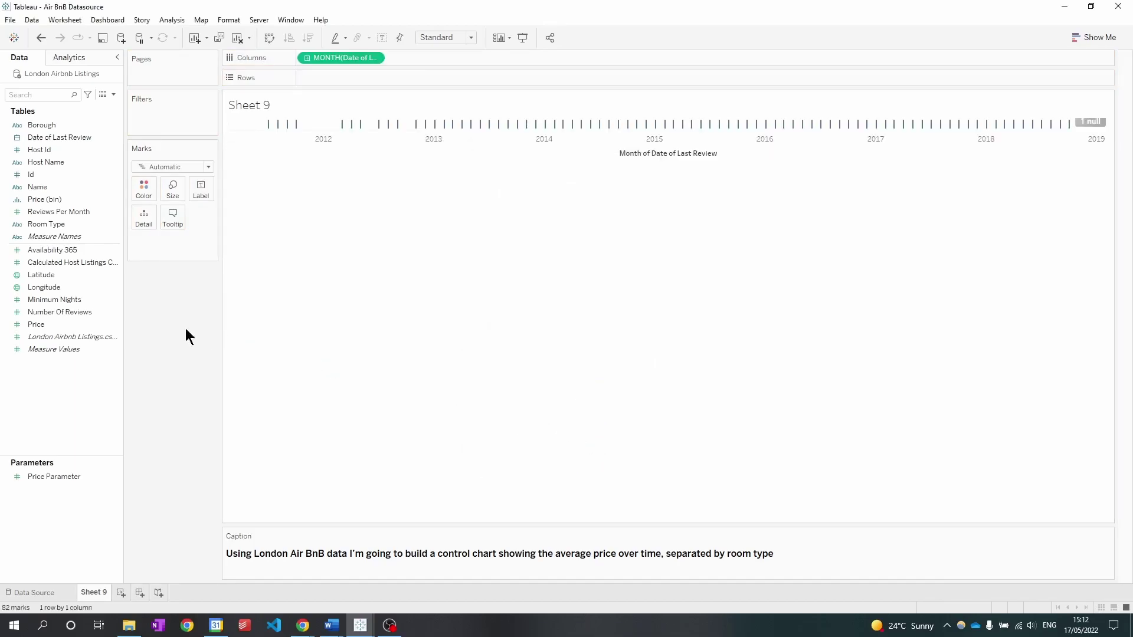
- Plot AVG(Price) on Rows and split it into one pane per Room Type
left_click(89, 326)
left_click(84, 326)
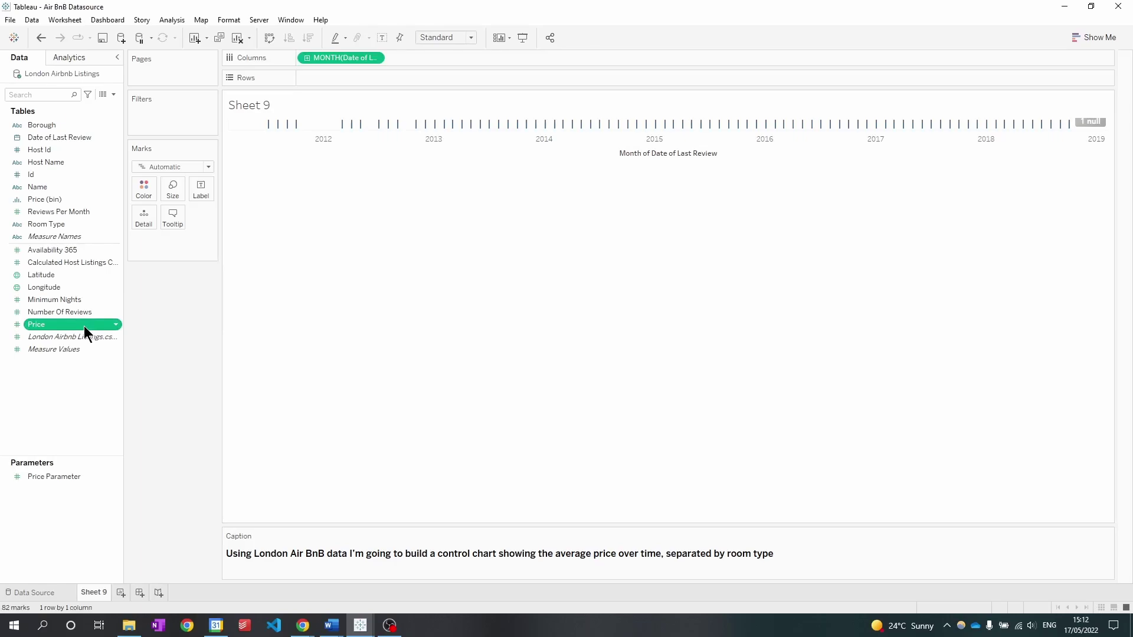
left_click_drag(85, 327, 377, 74)
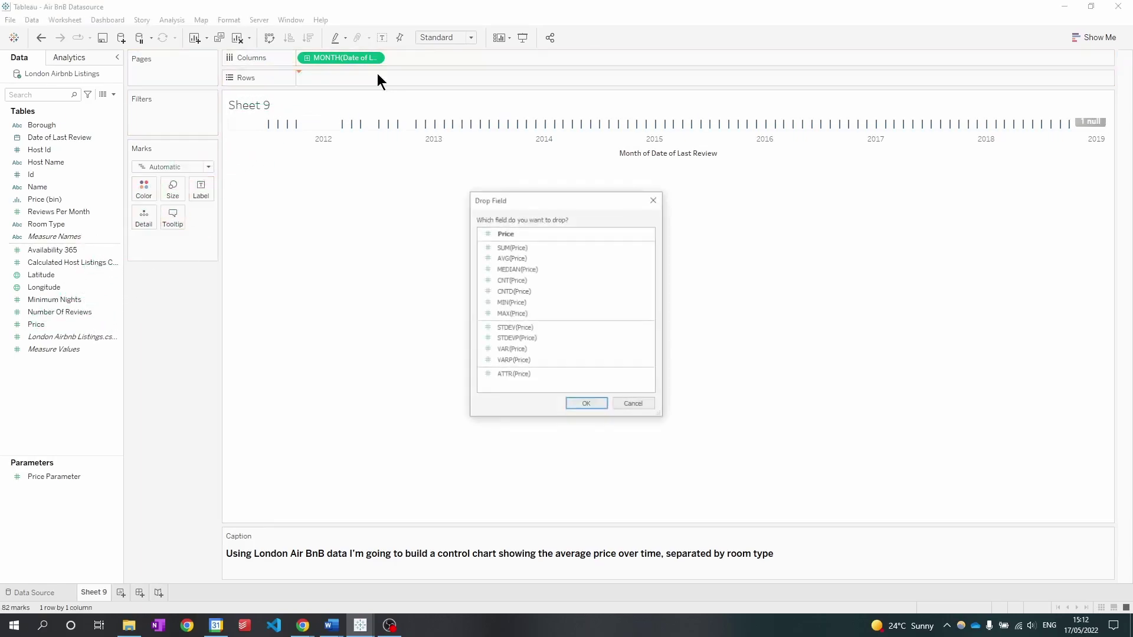
left_click(528, 257)
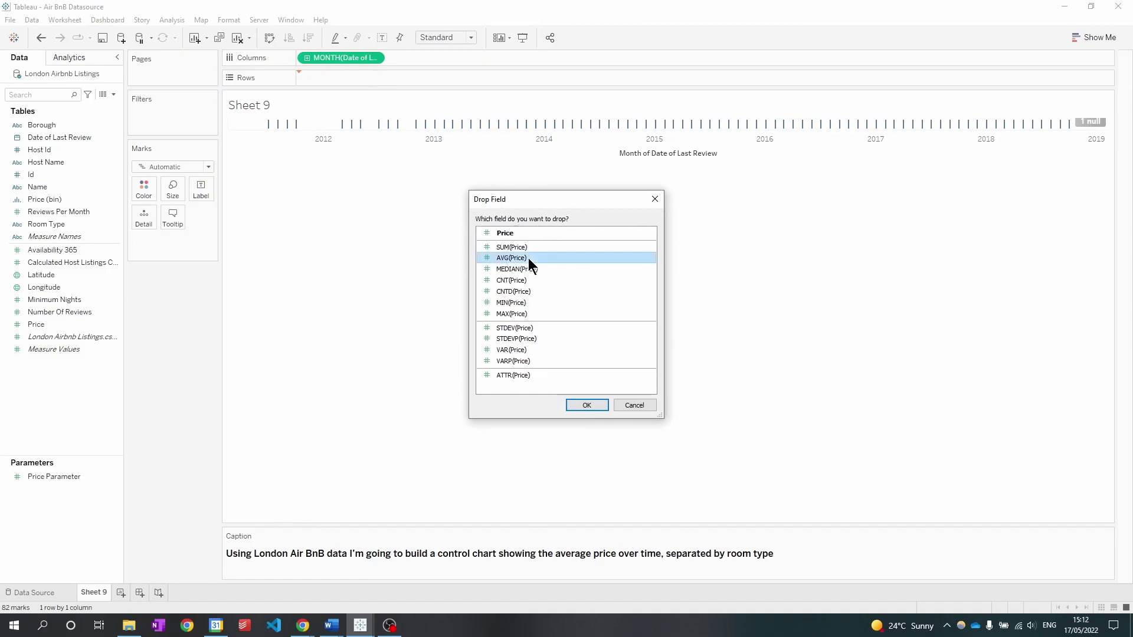
left_click(593, 406)
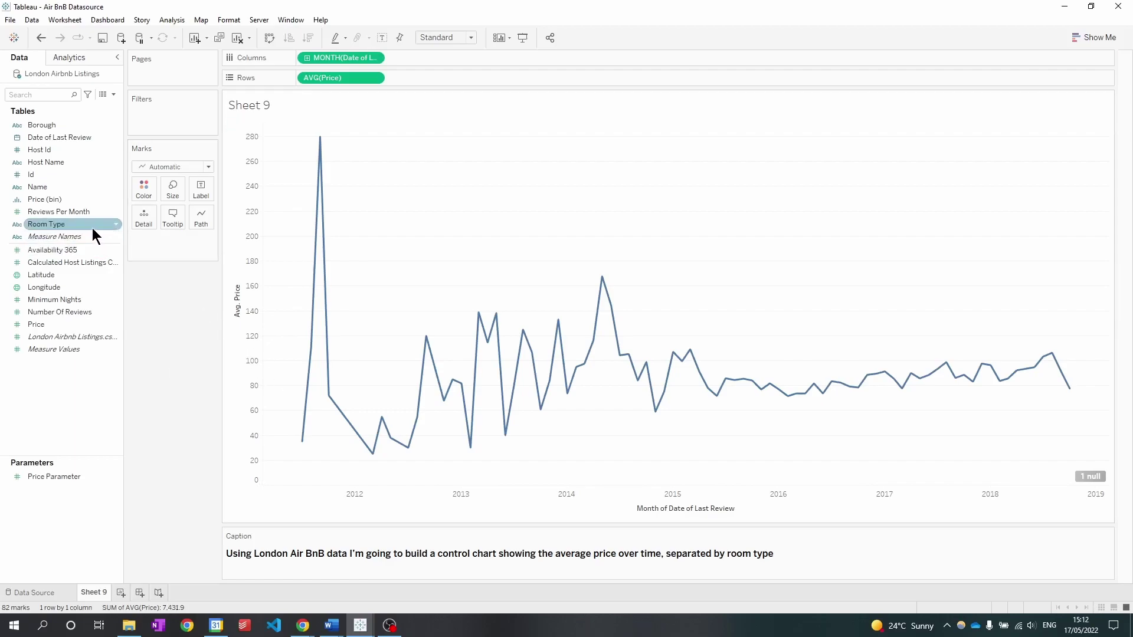
left_click_drag(87, 225, 489, 80)
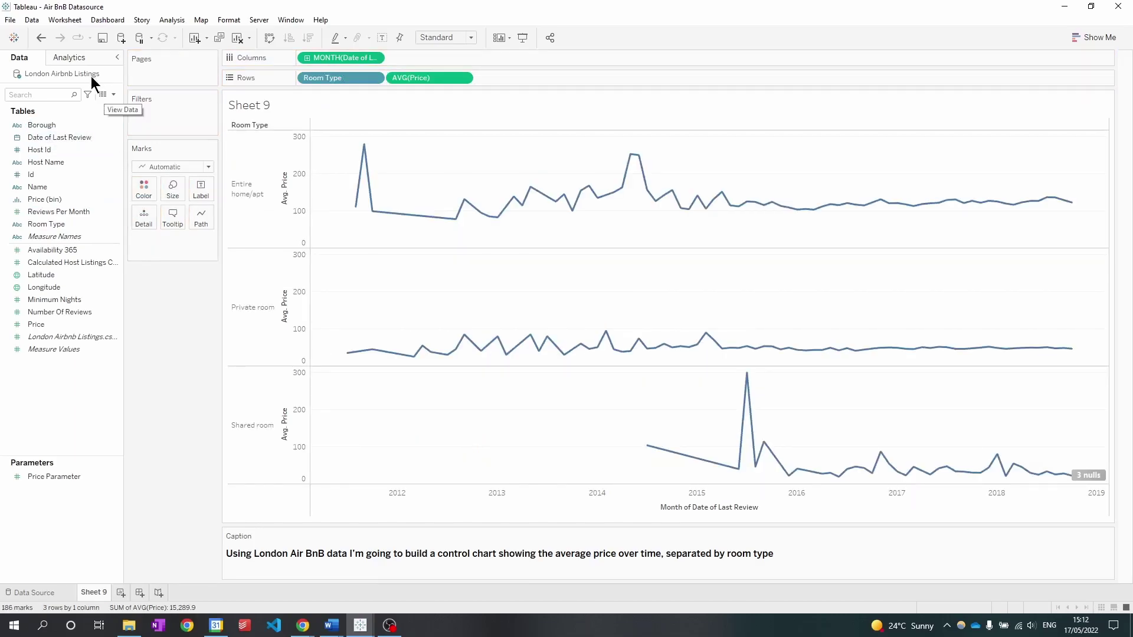
- Add a per-pane Average reference line of AVG(Price) from the Analytics pane
left_click(80, 59)
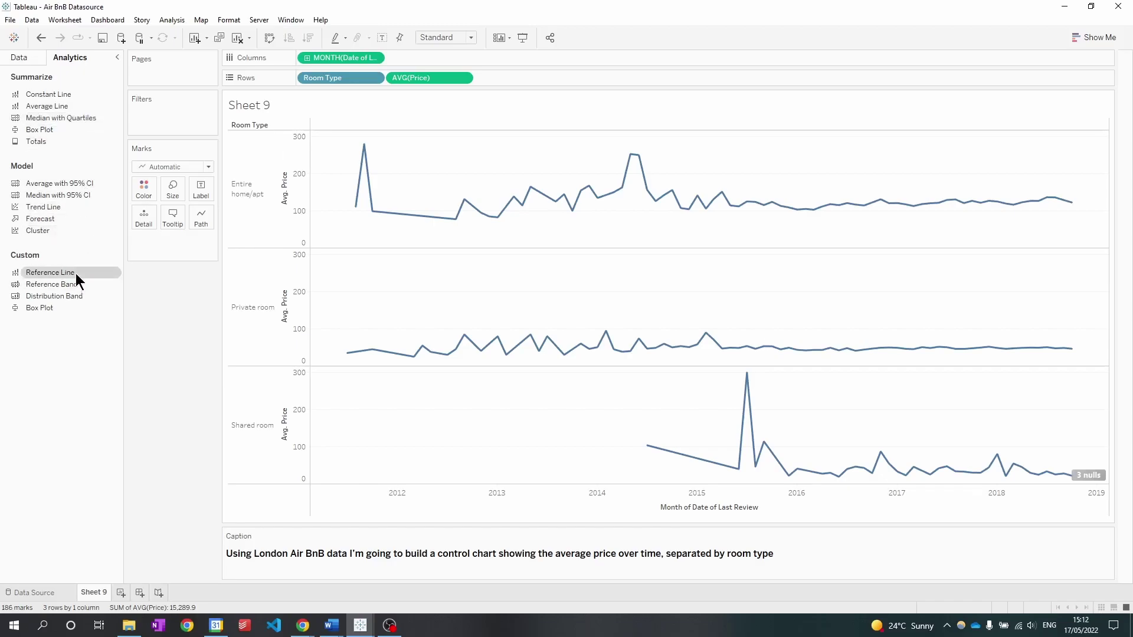
left_click_drag(77, 270, 372, 194)
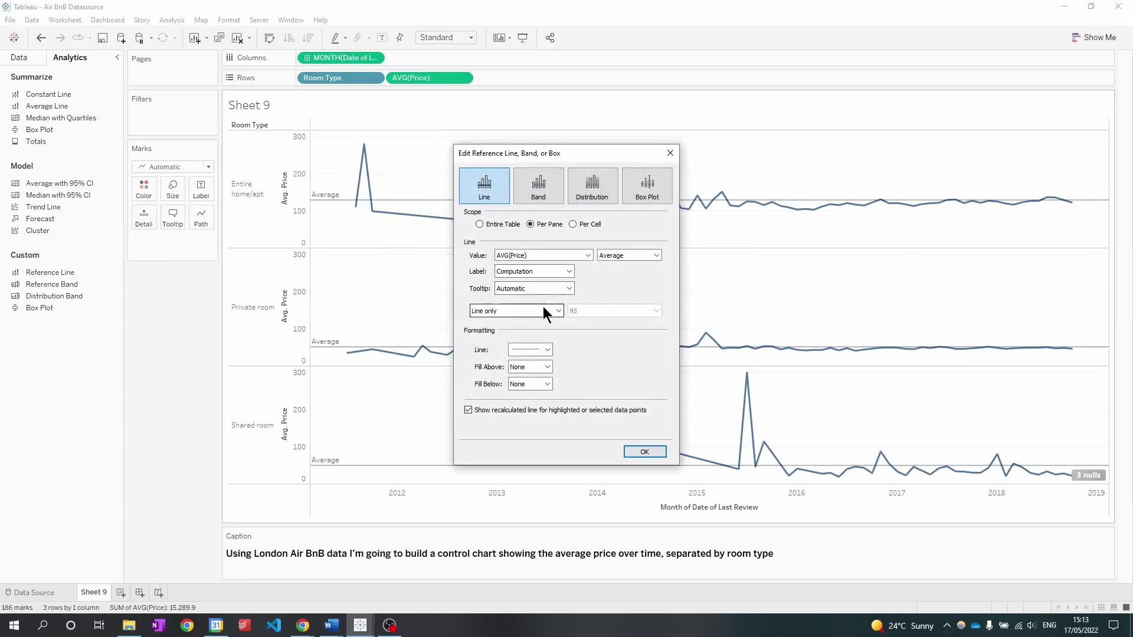
left_click(644, 452)
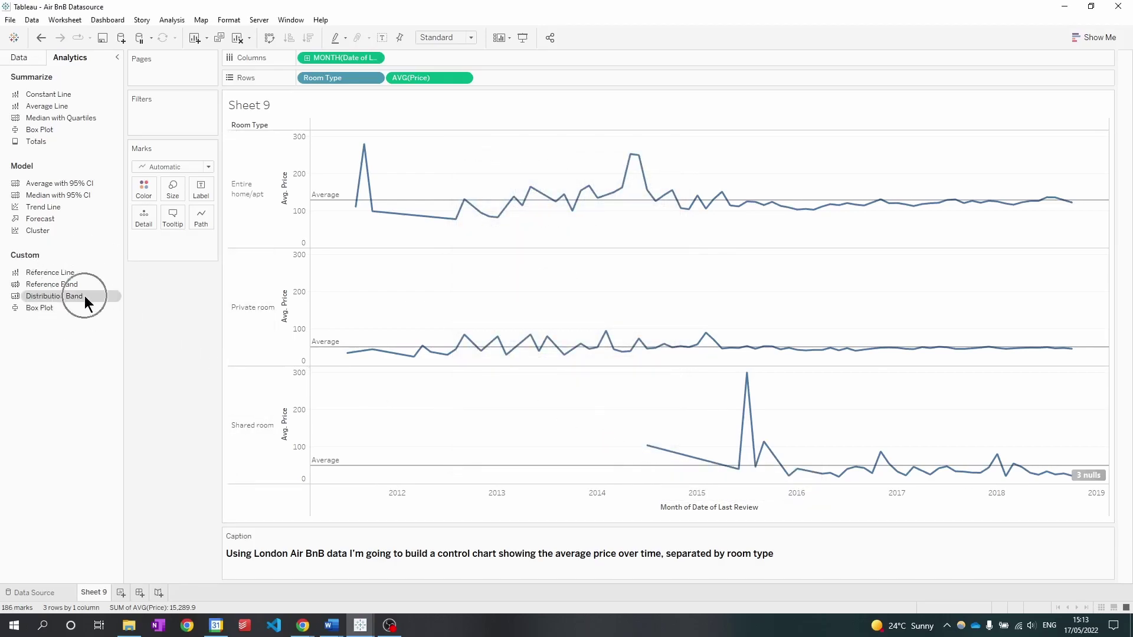
- Add a per-pane Distribution Band based on Standard Deviation, factors -1 and 1
mouse_move(84, 295)
left_mouse_down()
mouse_move(177, 260)
mouse_move(381, 150)
left_mouse_up()
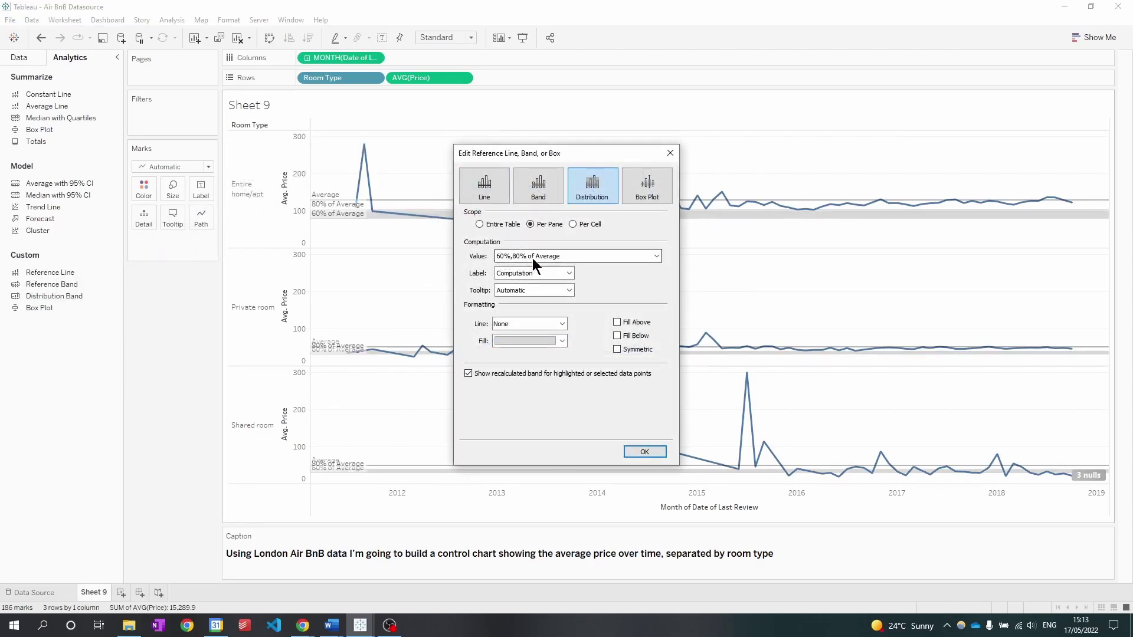
left_click(656, 256)
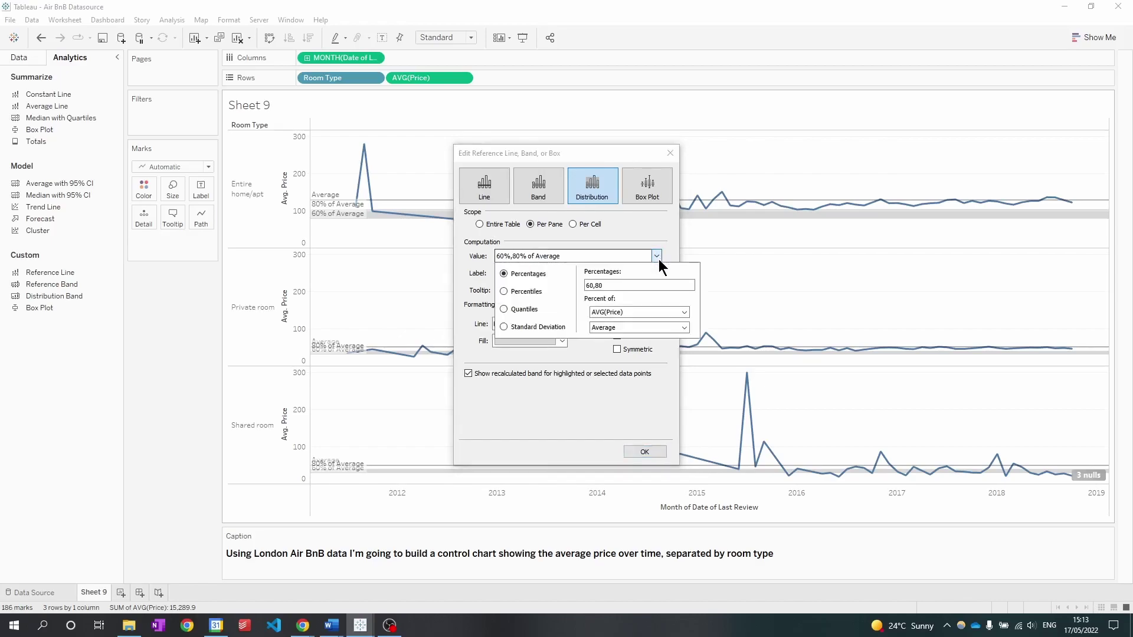
left_click(541, 327)
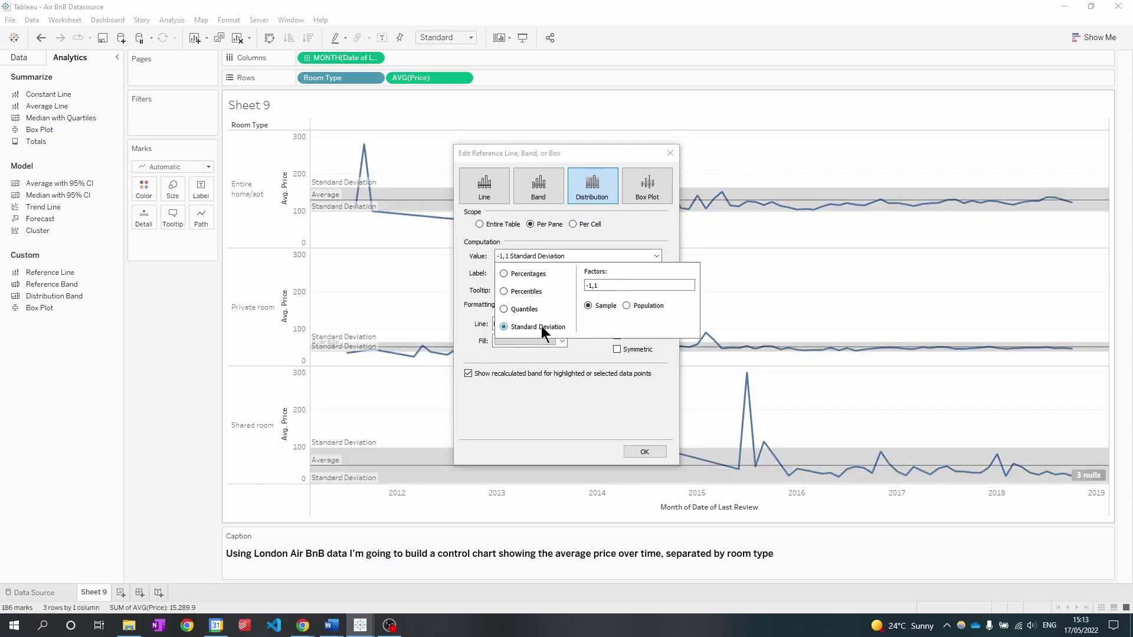
left_click(610, 398)
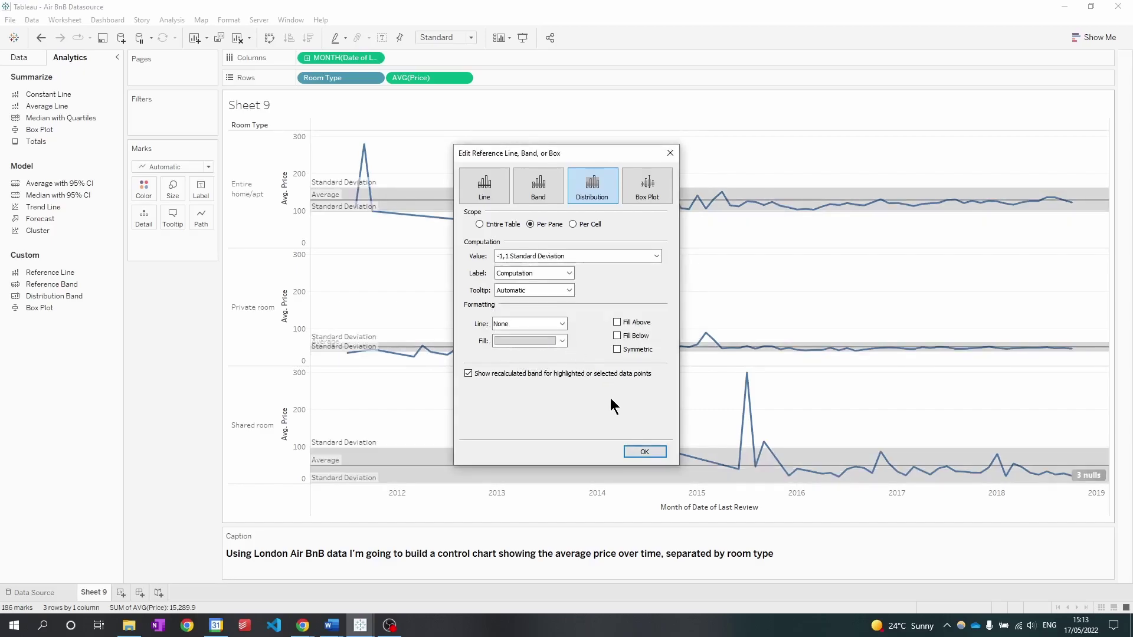
left_click(644, 451)
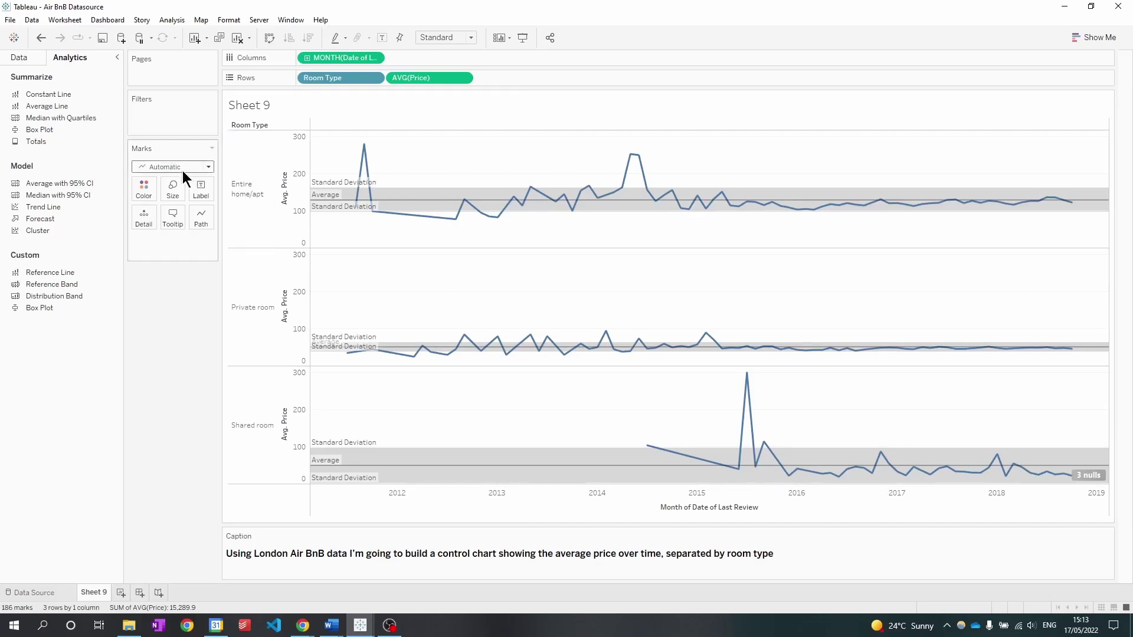
- Create calculated field 'Window Avg' with formula WINDOW_AVG(avg(price))
left_click(20, 58)
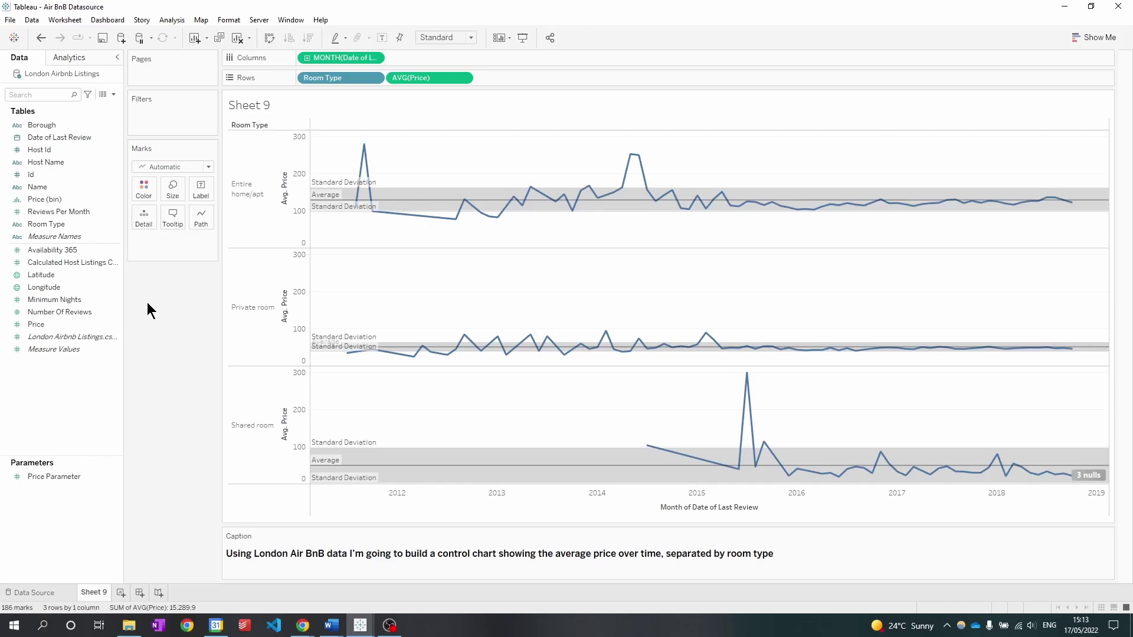
left_click(113, 94)
left_click(104, 106)
type("W")
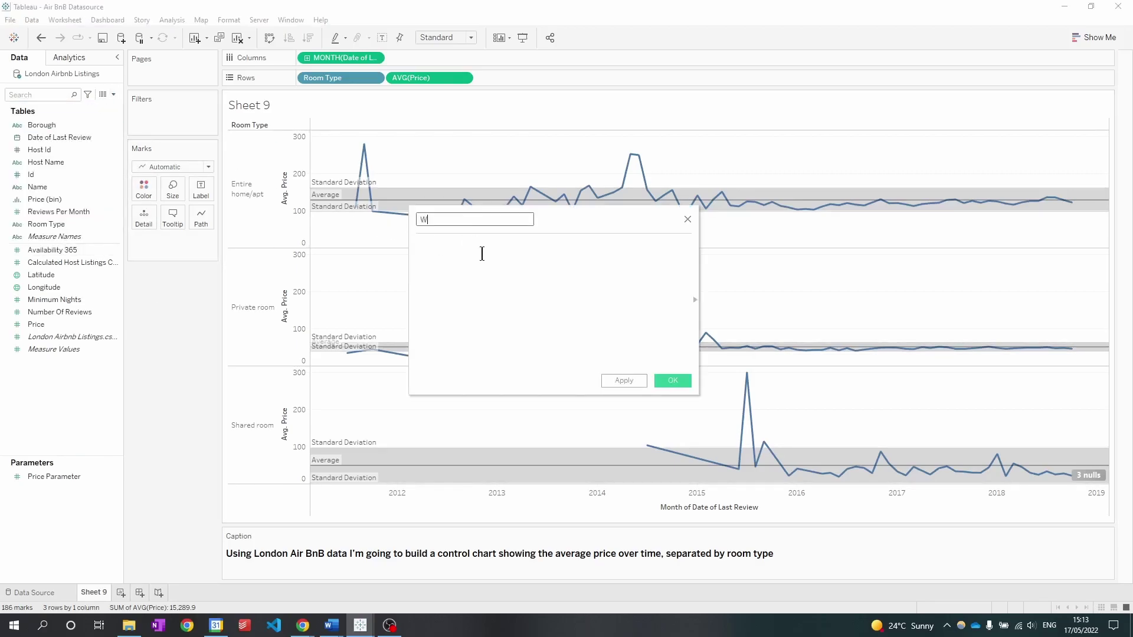
type("indow Avge")
left_click(485, 262)
type("win")
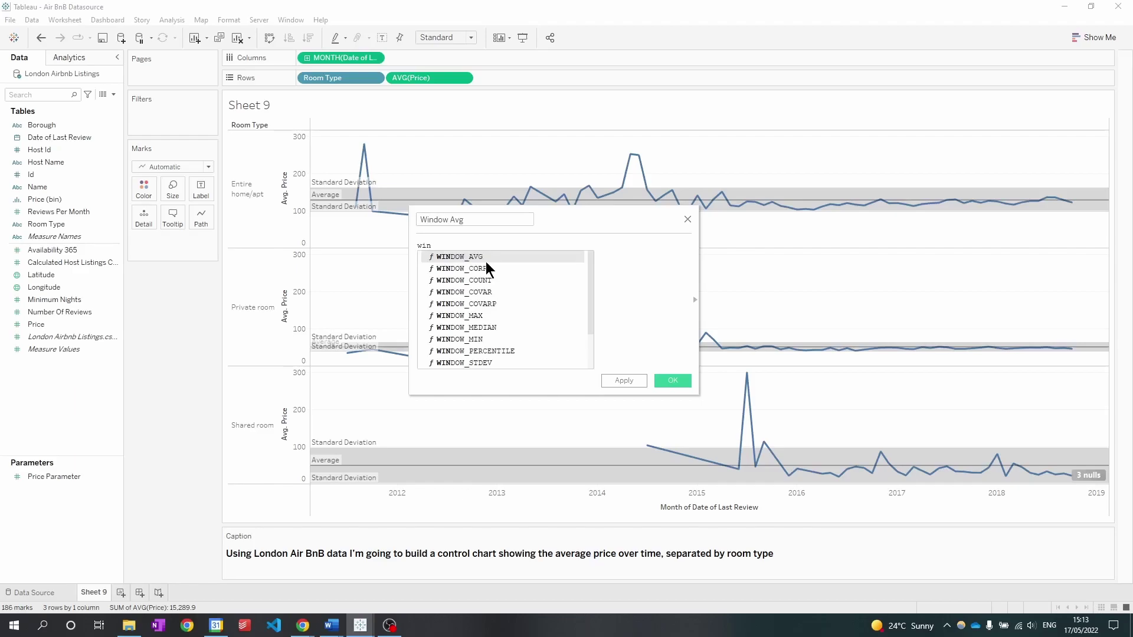
double_click(483, 256)
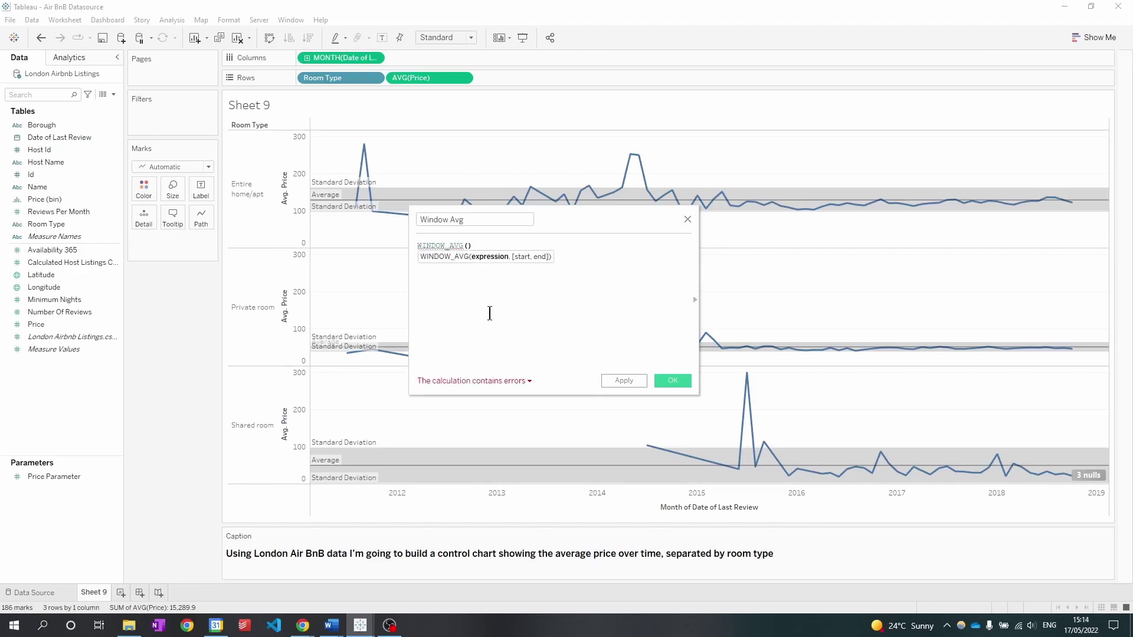
type("avg")
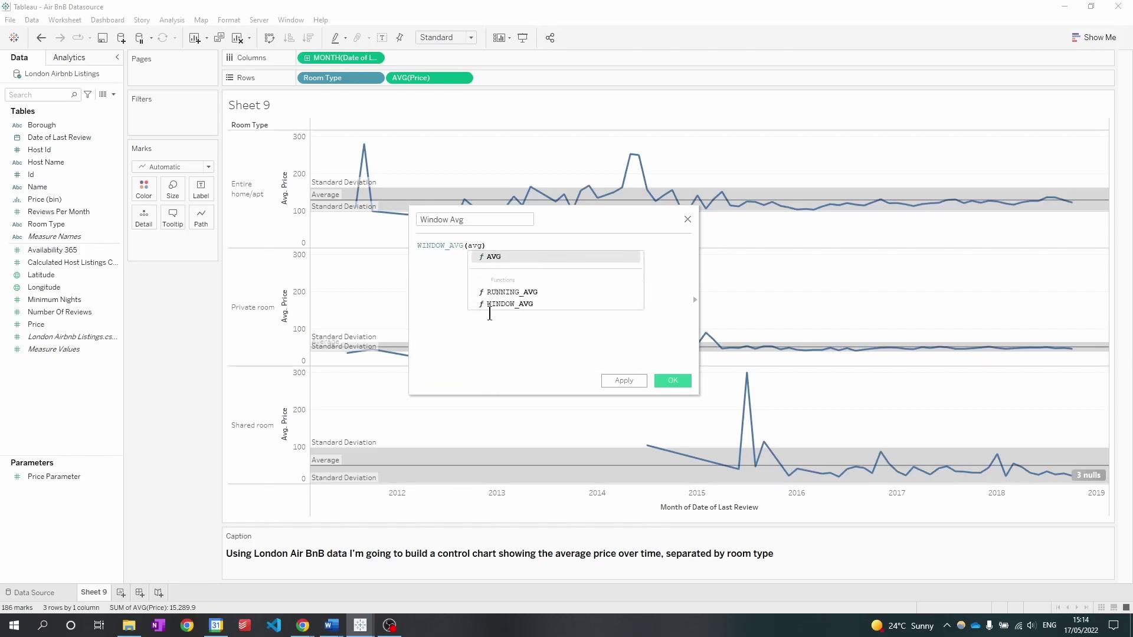
type("(price)")
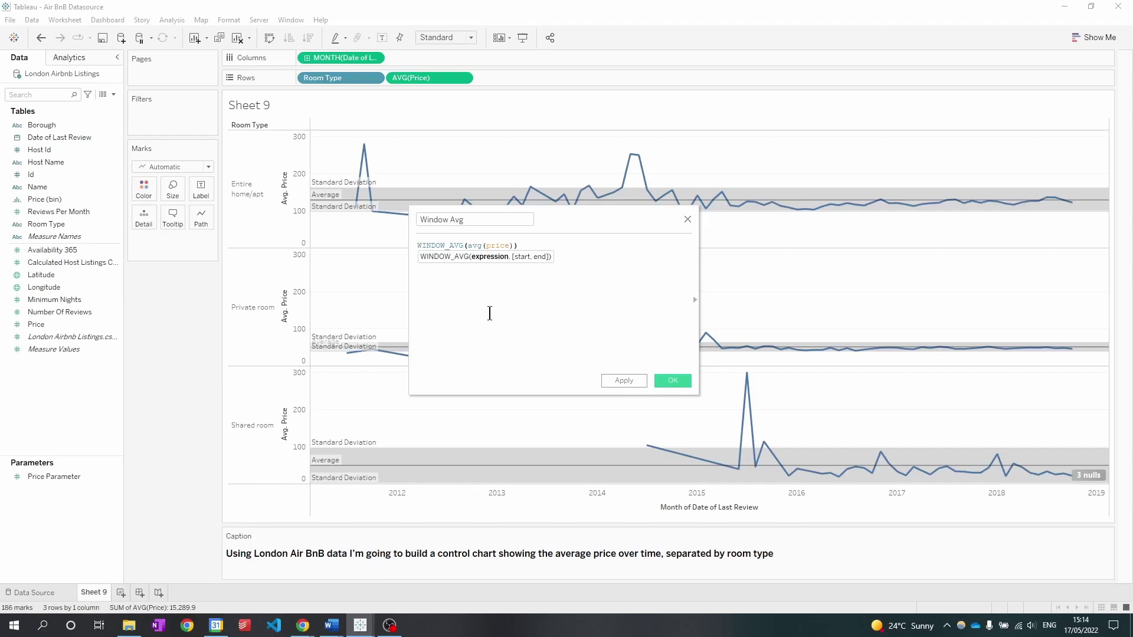
left_click(667, 379)
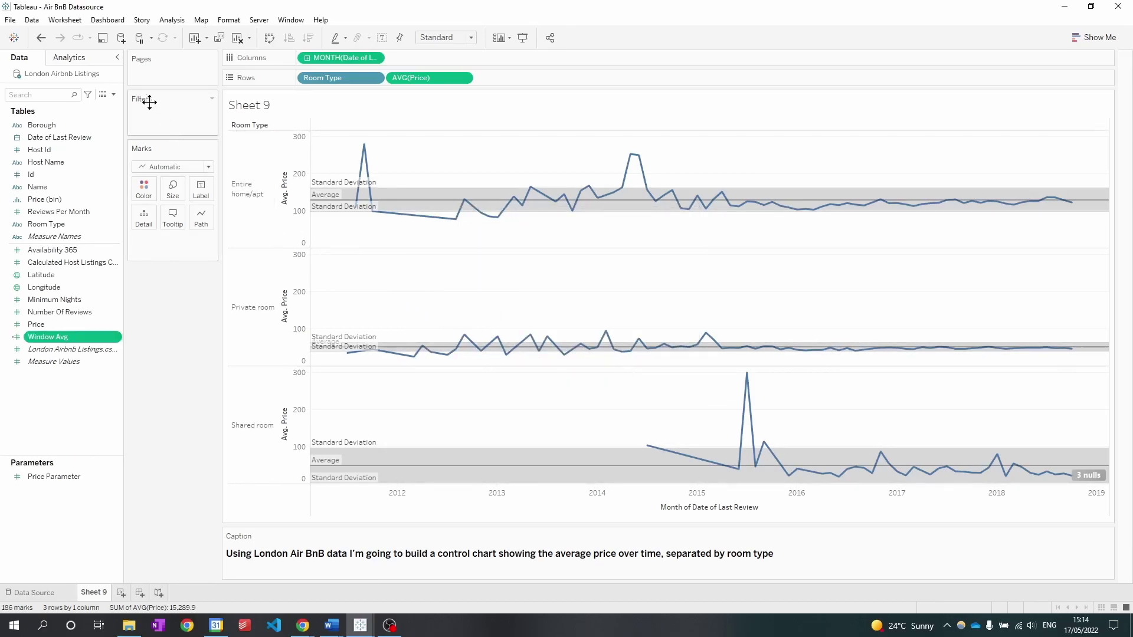
- Create 'Window Standard Deviation' as WINDOW_STDEV(avg(price)) and widen the Data pane
left_click(113, 94)
left_click(59, 107)
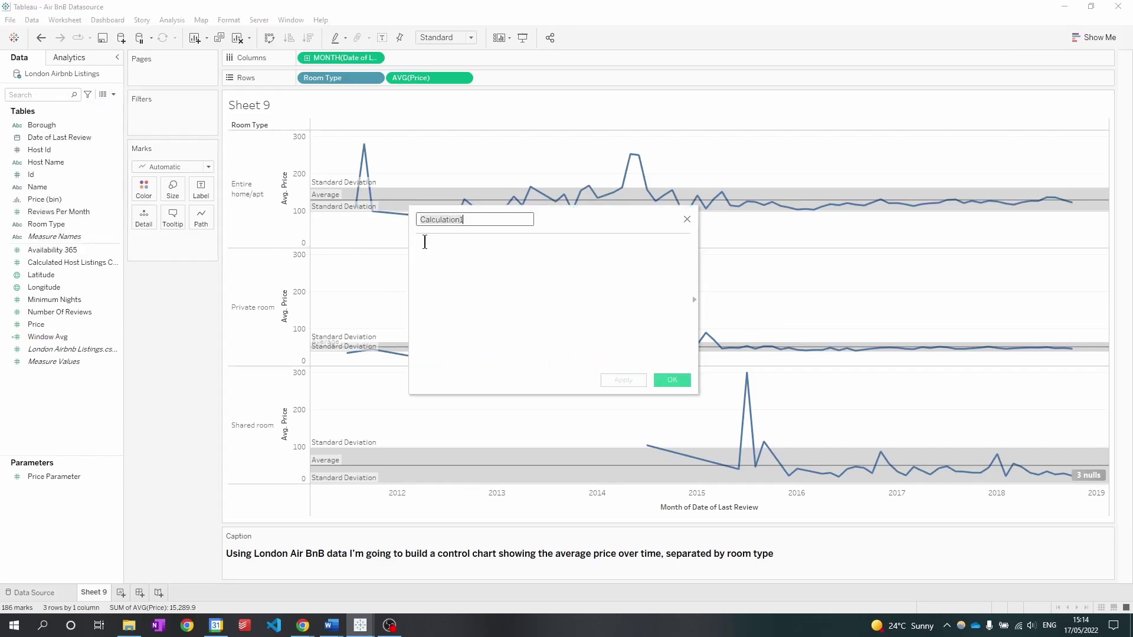
type("Window Standard Deviation")
left_click(473, 268)
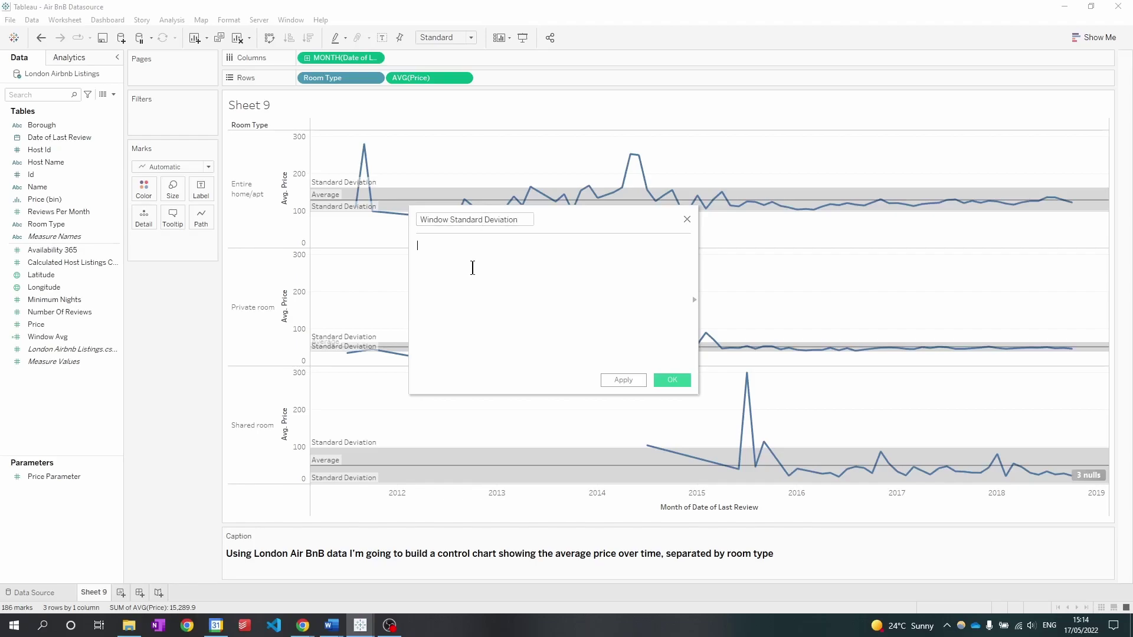
type("window")
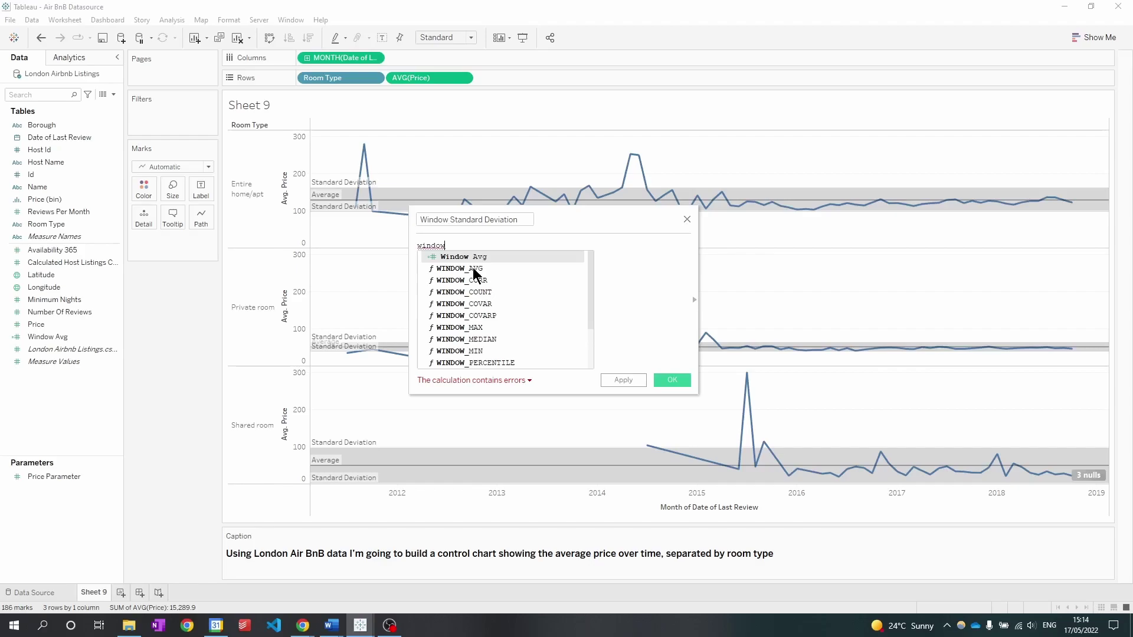
scroll(507, 331, "down", 1)
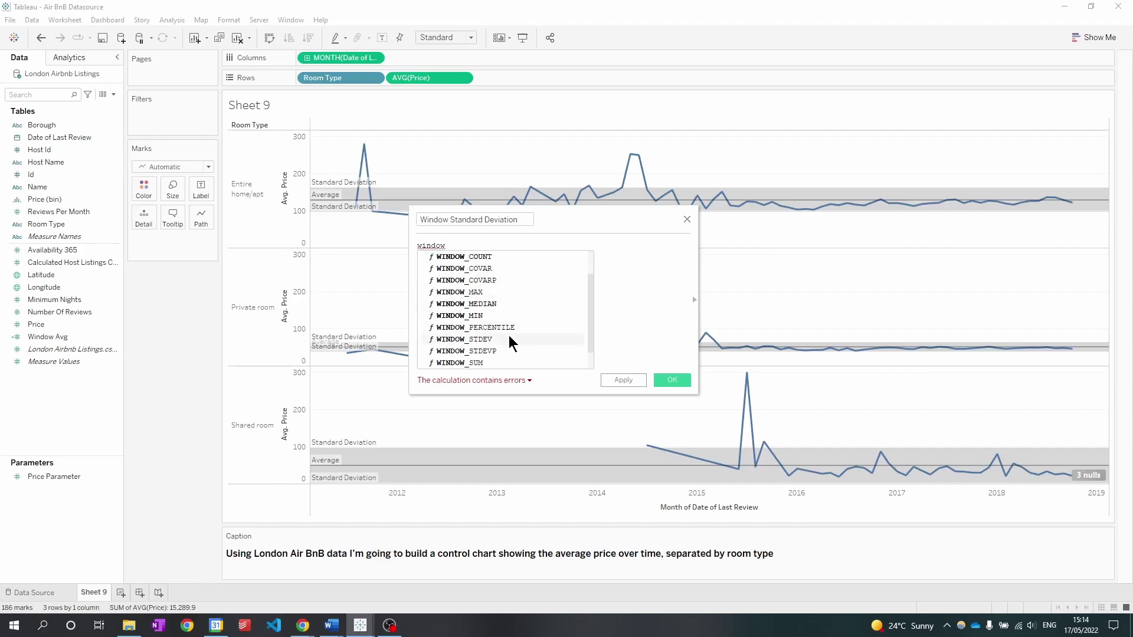
left_click(508, 336)
type("avg")
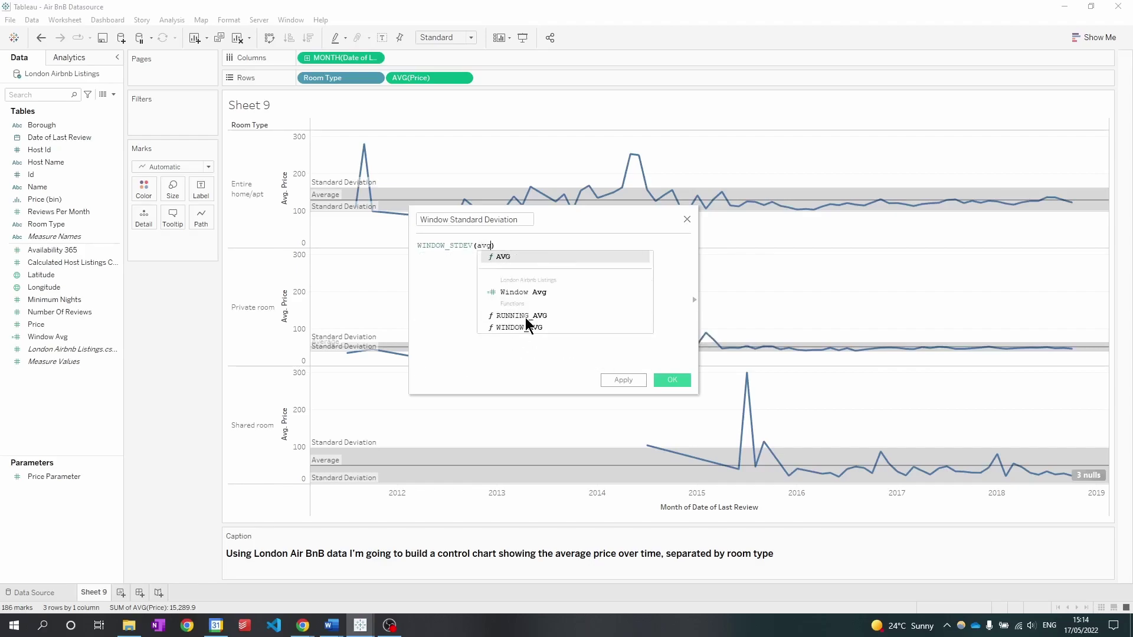
type("(")
type("price")
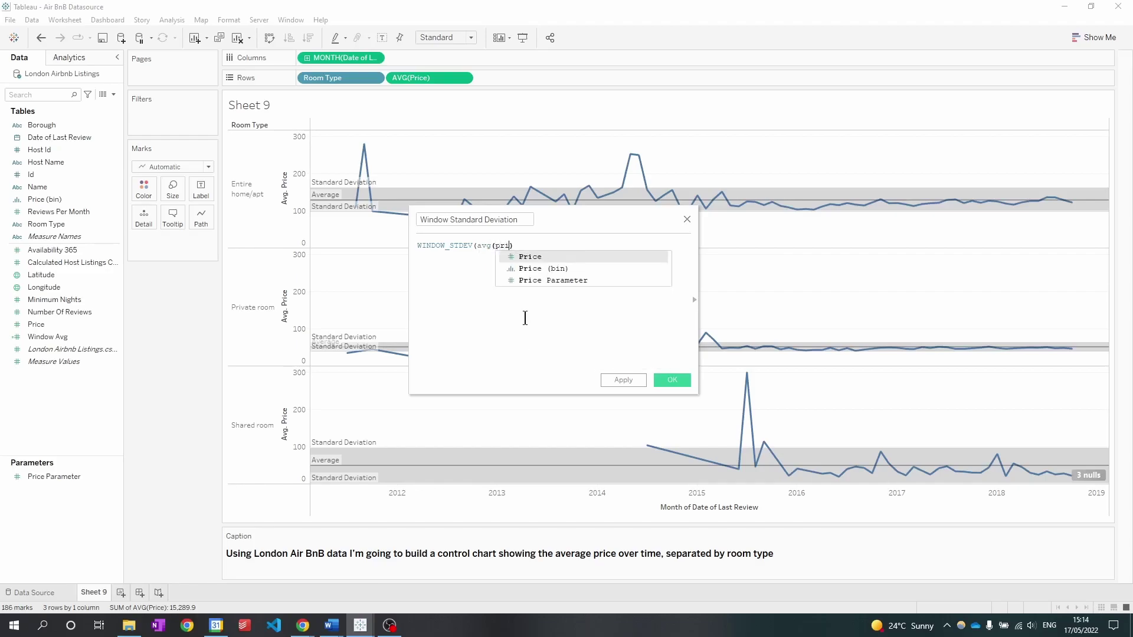
type(")")
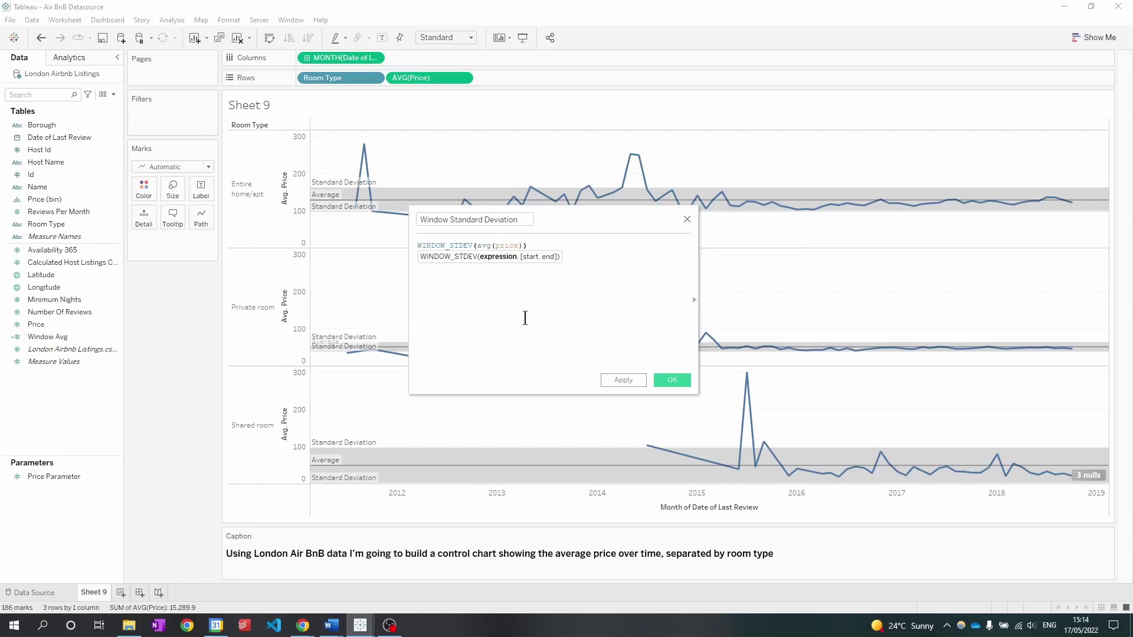
left_click(661, 381)
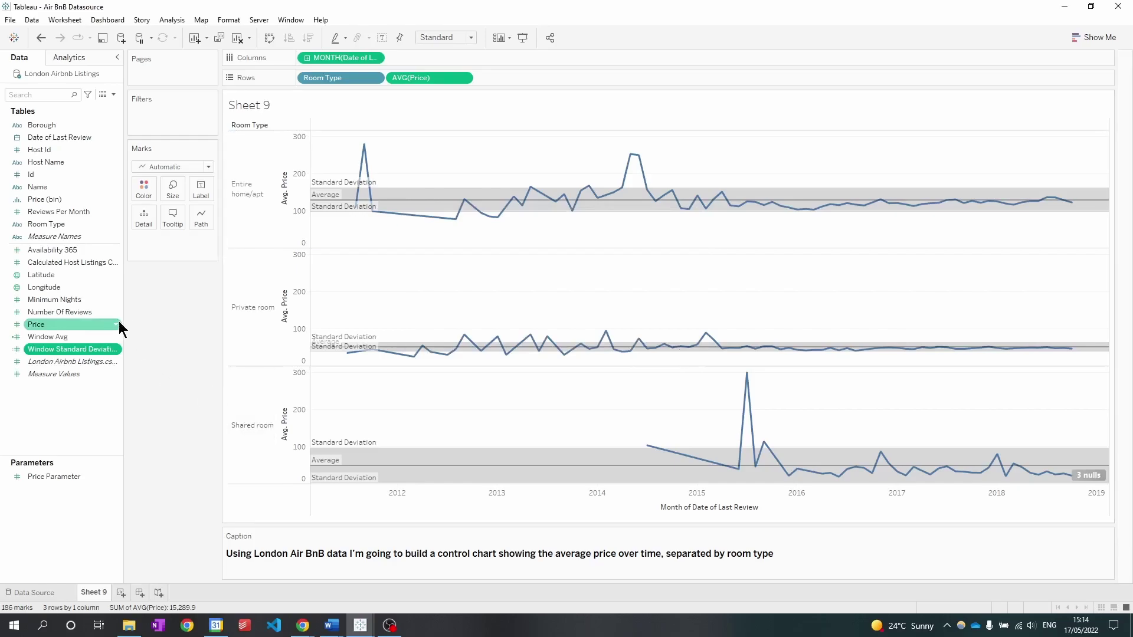
left_click_drag(123, 328, 136, 337)
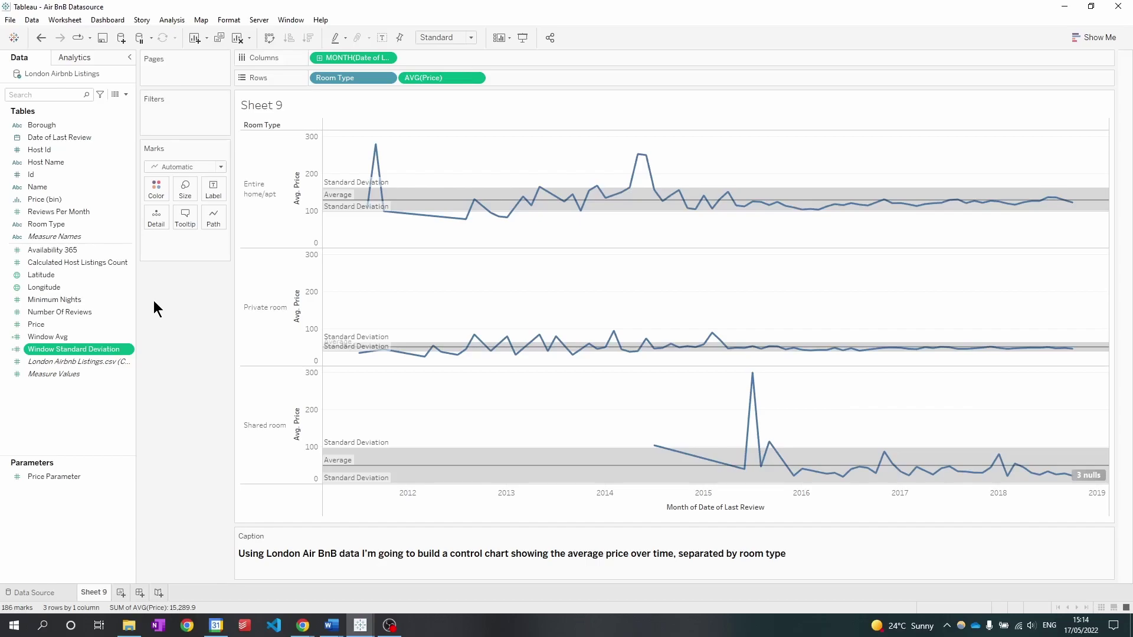
- Create calculated field 'Upper Limit' as [Window Avg] + [Window Standard Deviation]
left_click(127, 95)
left_click(69, 107)
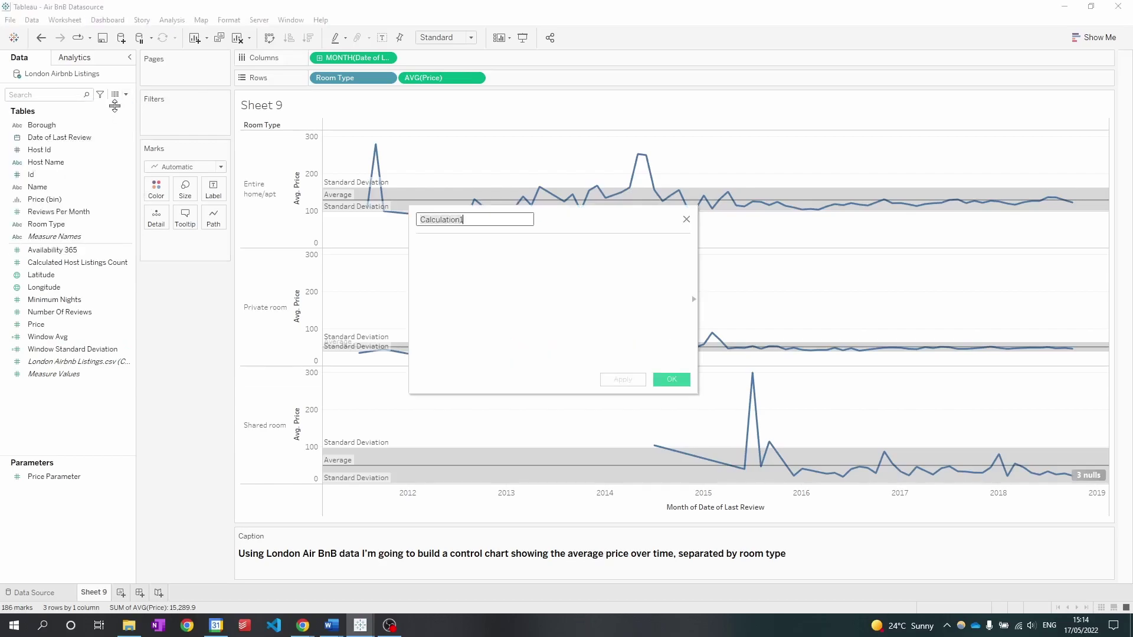
type("Upper")
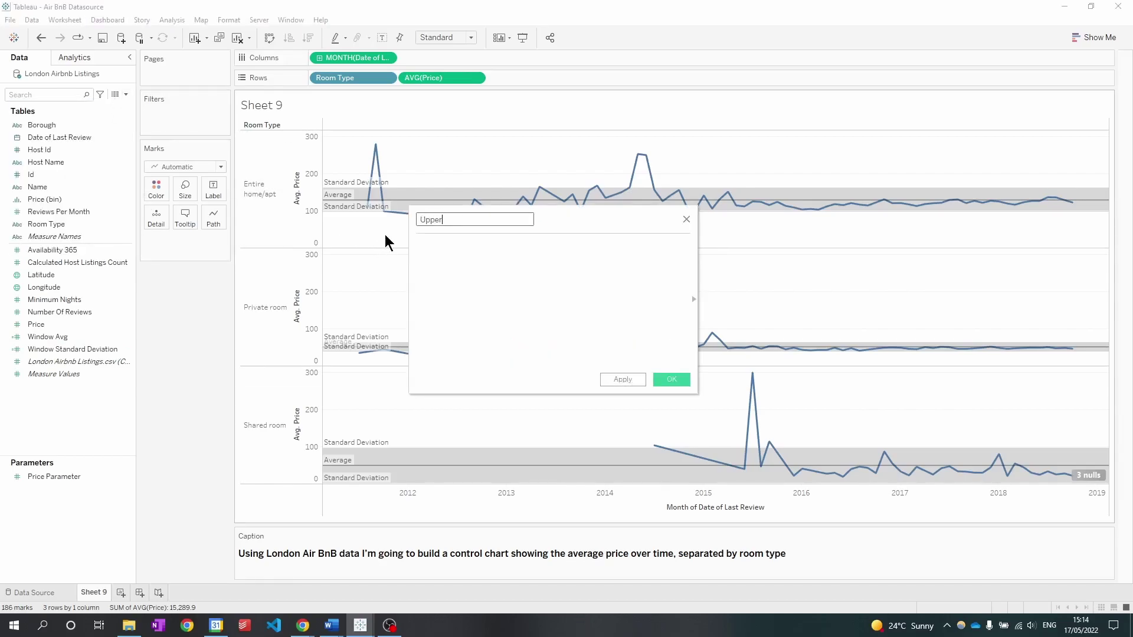
type(" Limit")
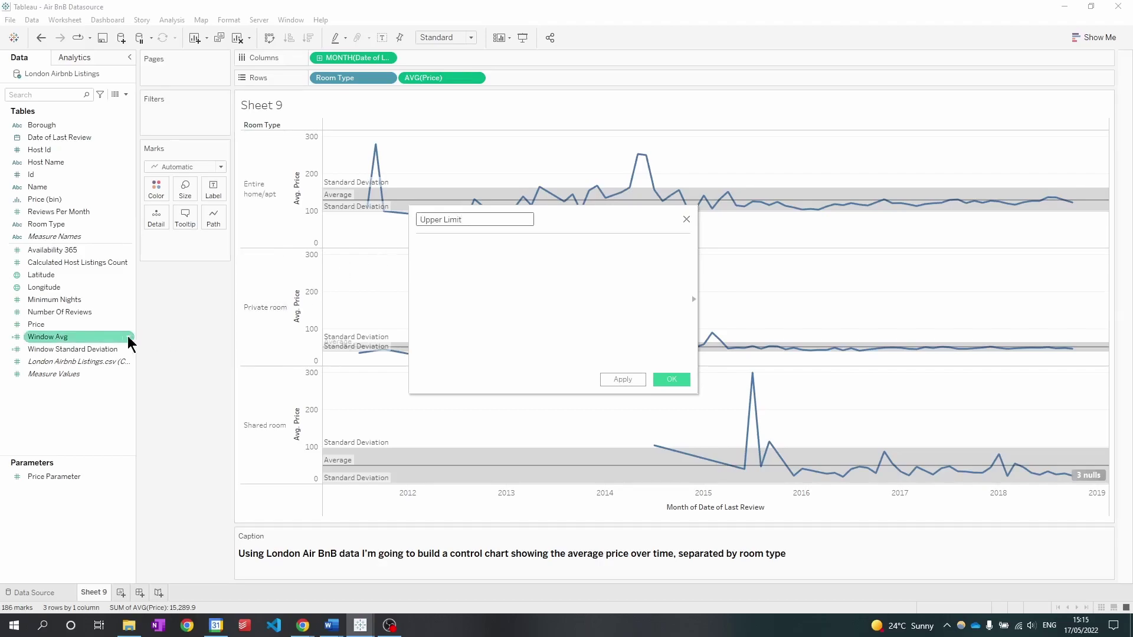
left_click_drag(88, 339, 512, 310)
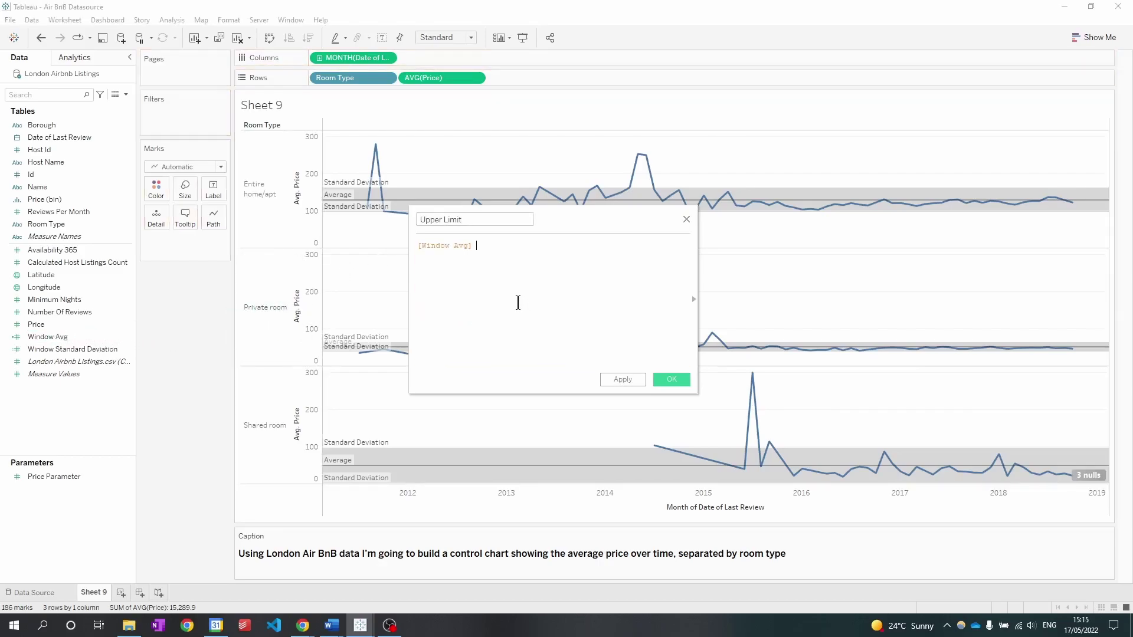
type("+")
left_click_drag(109, 350, 547, 307)
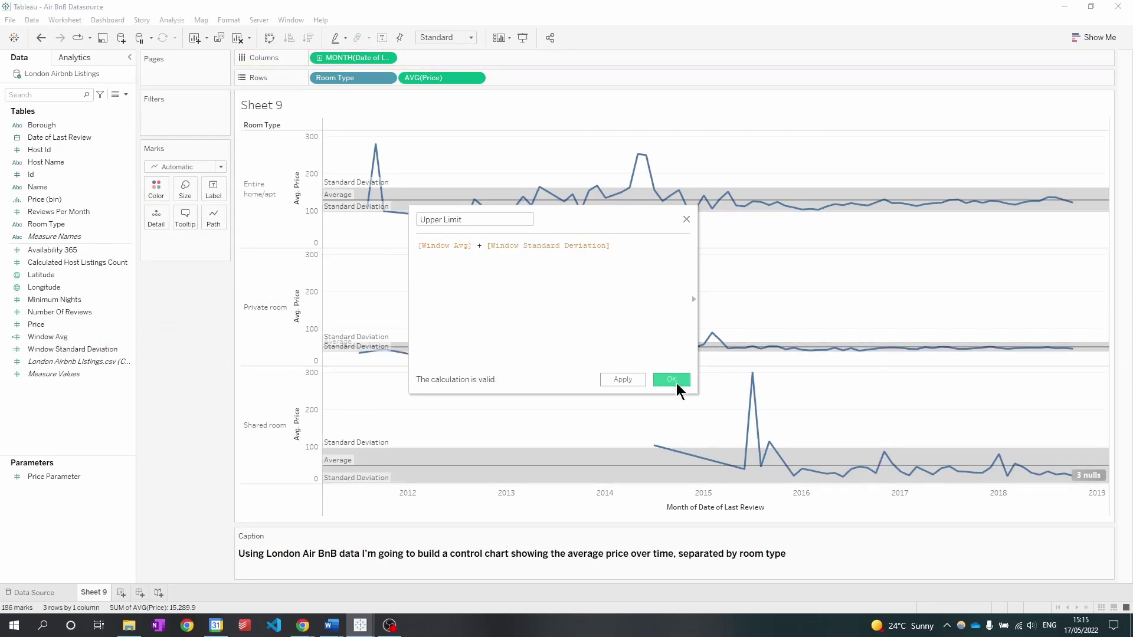
left_click(673, 380)
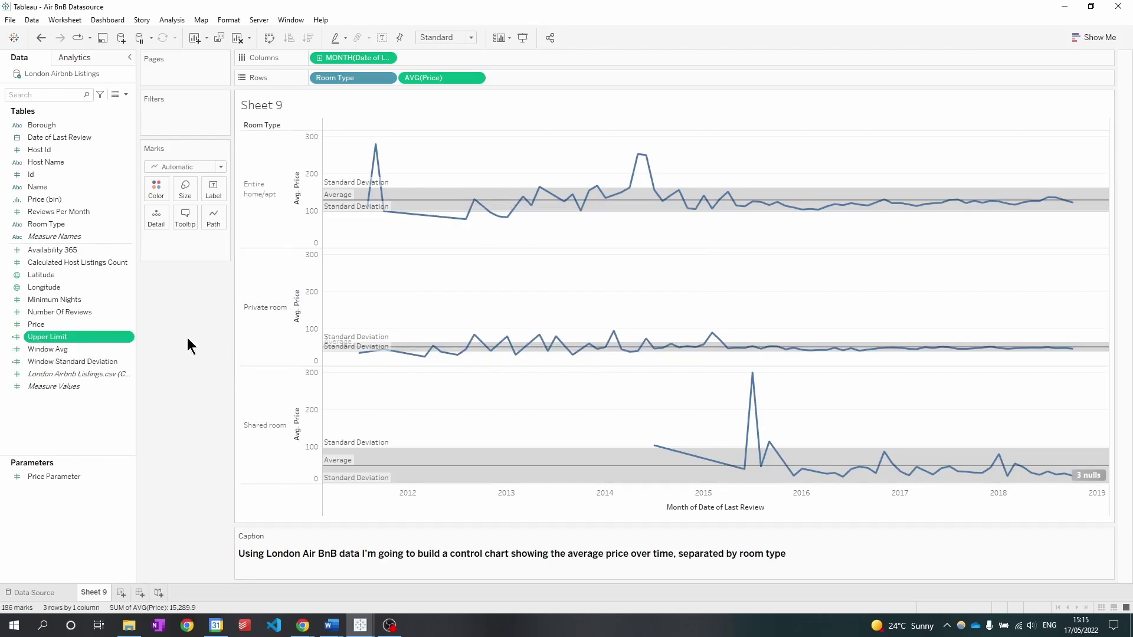
- Duplicate the Upper Limit field and open the copy for editing
right_click(90, 335)
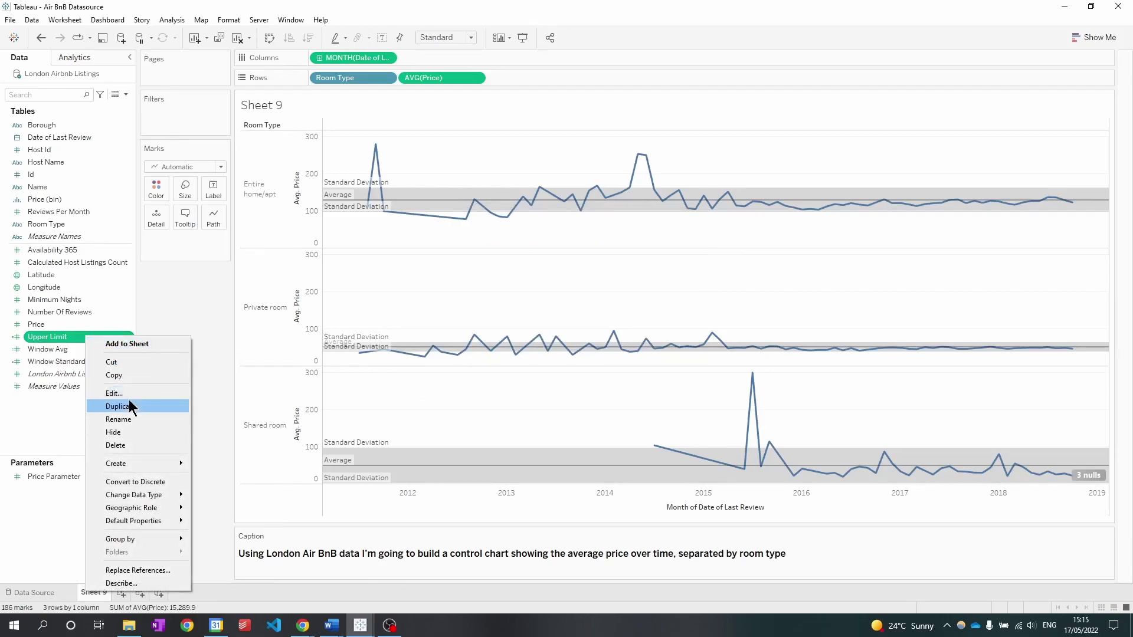
left_click(128, 399)
right_click(76, 351)
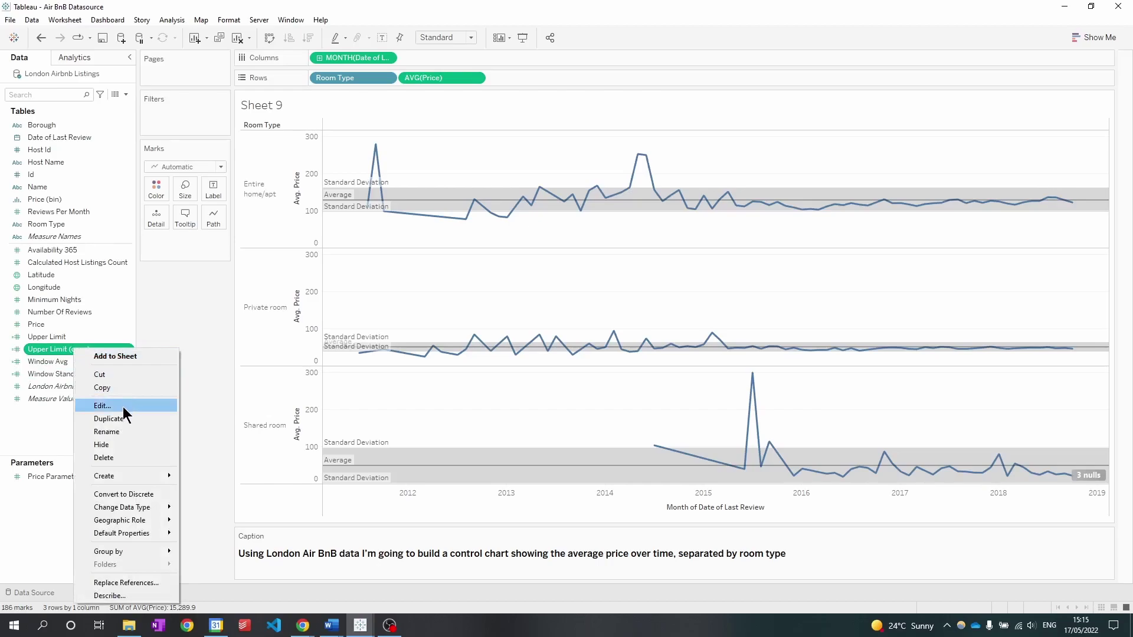
left_click(121, 407)
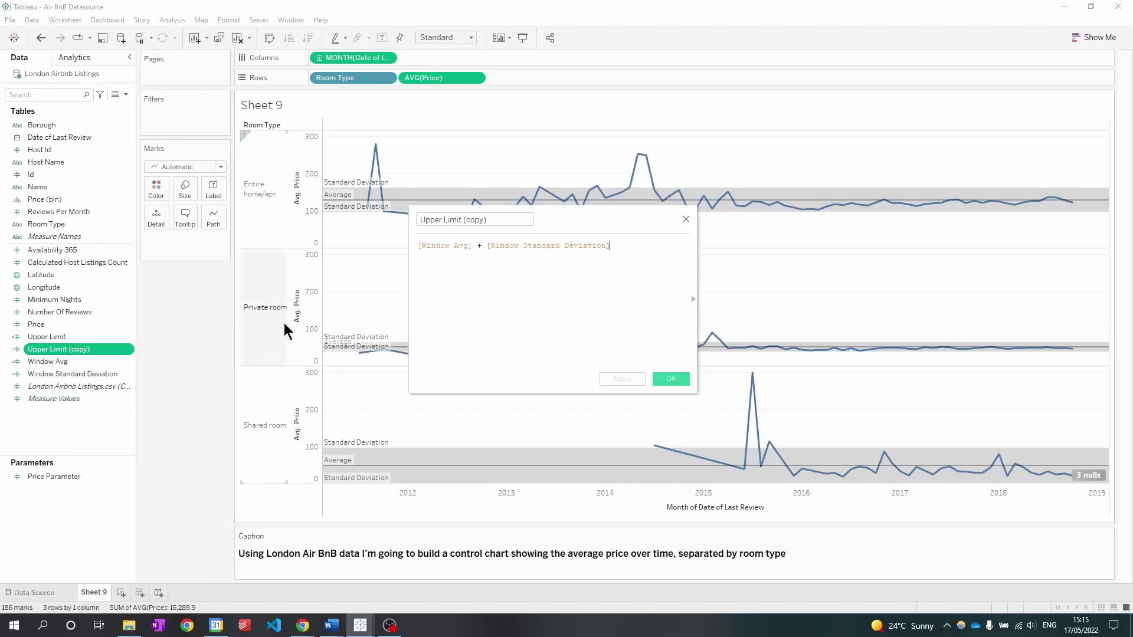
- Rename the copy to 'Lower Limit' and change its formula to [Window Avg] - [Window Standard Deviation]
left_click(446, 220)
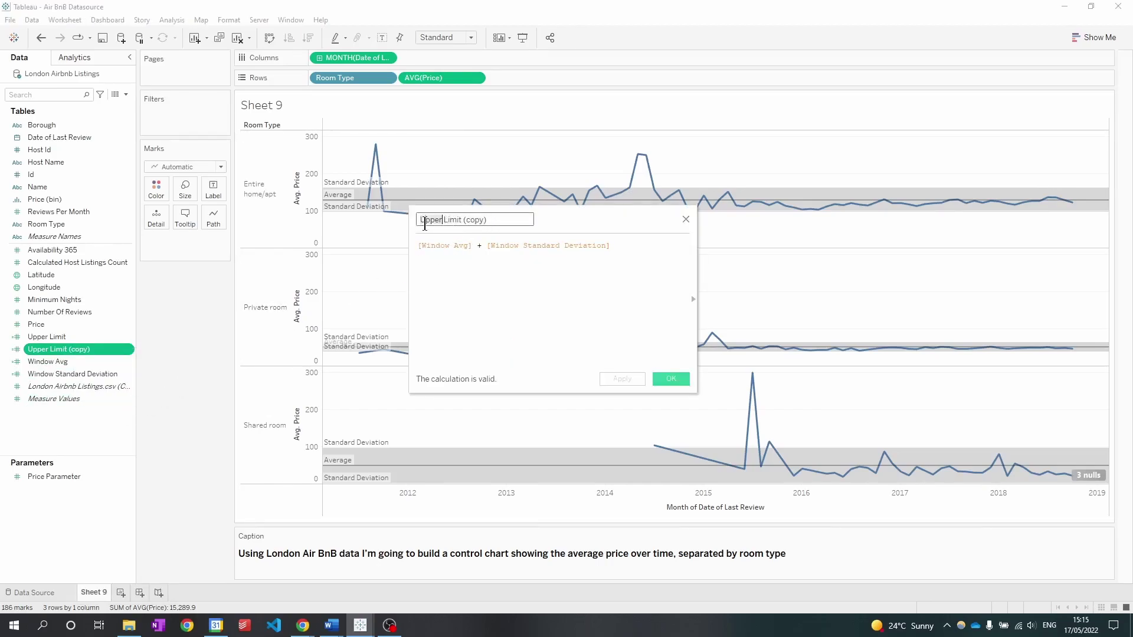
key("BackSpace")
key("BackSpace")
key("BackSpace")
key("BackSpace")
key("BackSpace")
type("Lower")
left_click(498, 219)
key("BackSpace")
key("BackSpace")
key("BackSpace")
key("BackSpace")
key("BackSpace")
key("BackSpace")
left_click(482, 247)
key("BackSpace")
type("-")
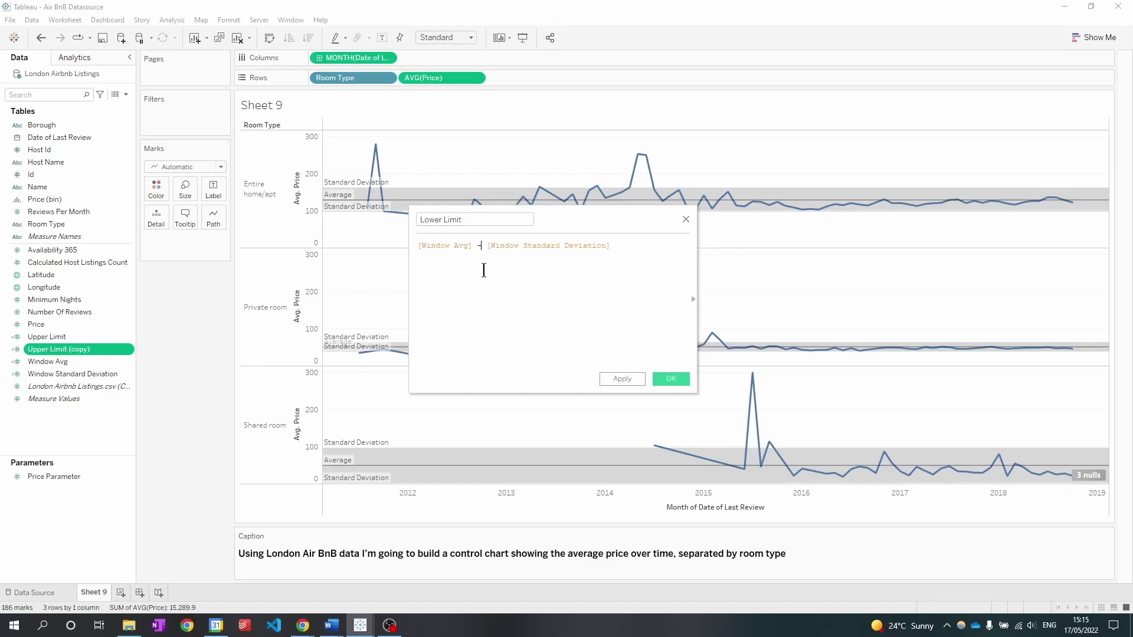
left_click(670, 378)
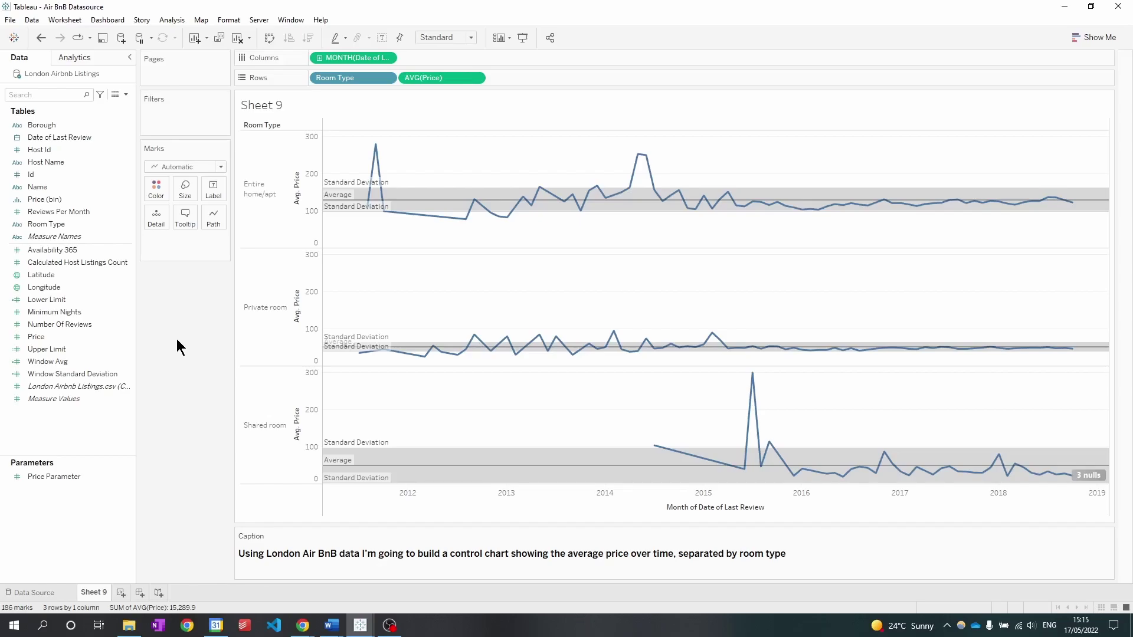
- Put Lower Limit on a dual axis, then add Upper Limit and Window Avg to that axis
left_click_drag(83, 301, 564, 79)
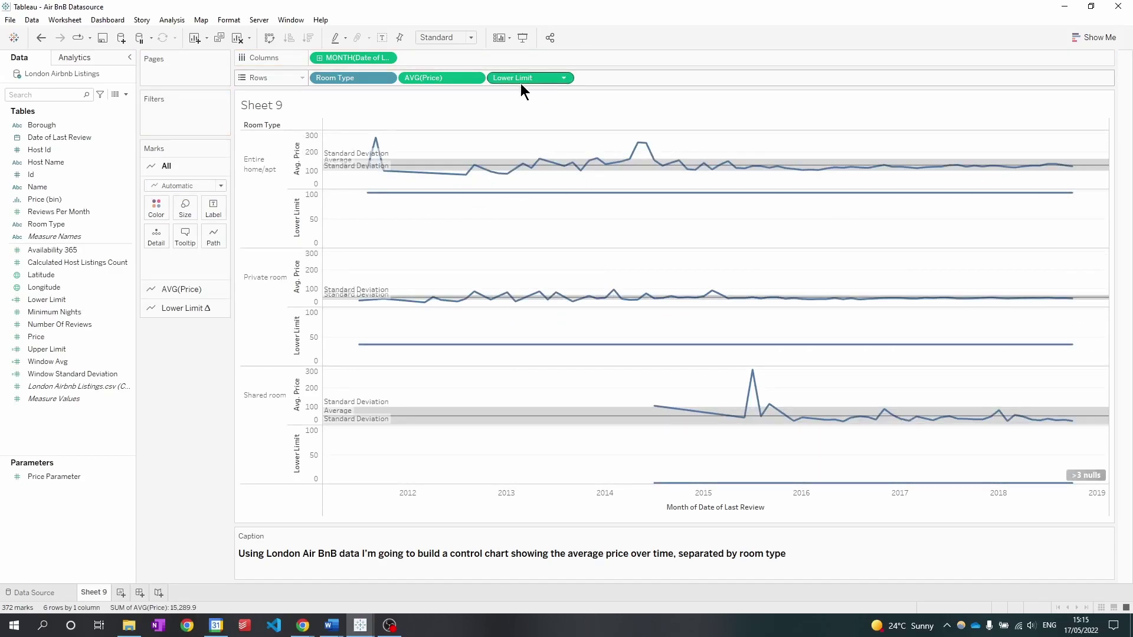
right_click(522, 80)
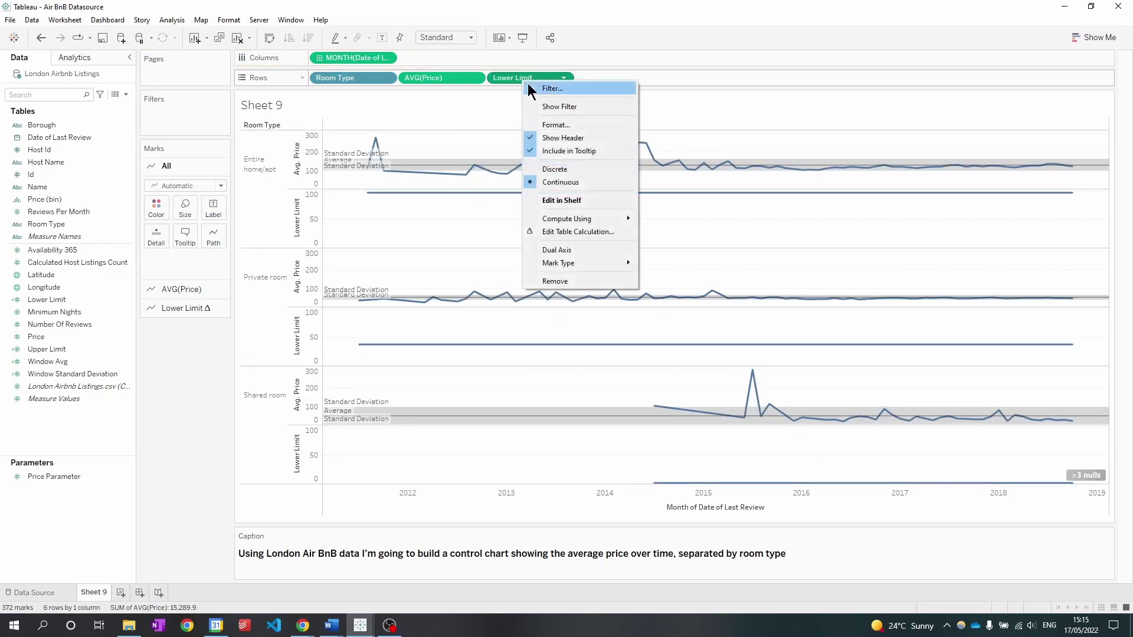
left_click(558, 249)
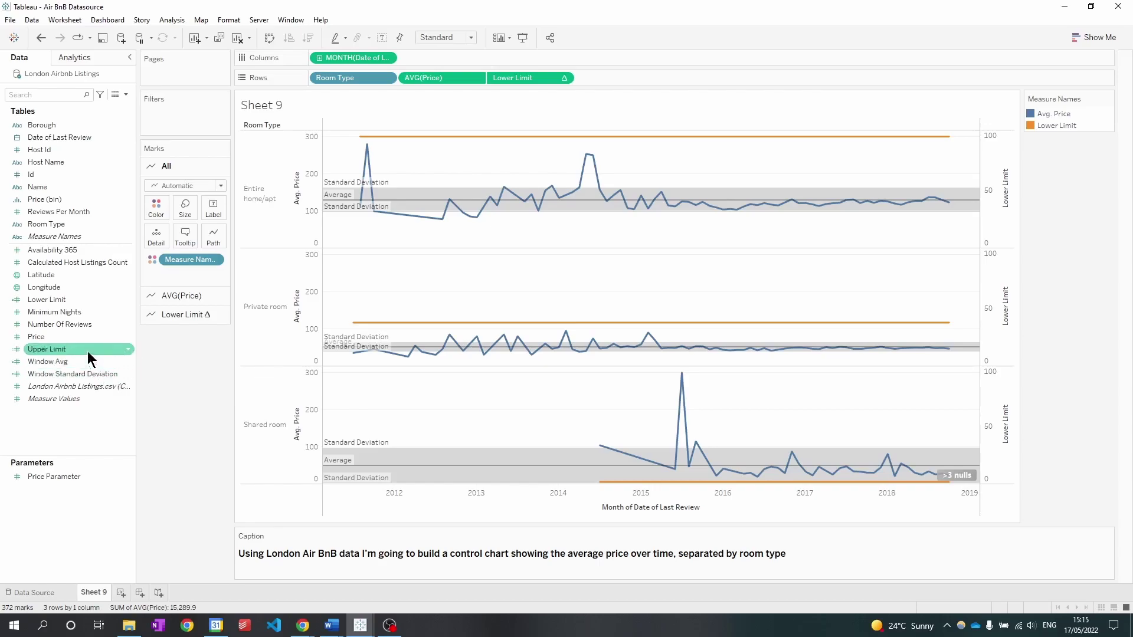
left_click_drag(87, 352, 1006, 186)
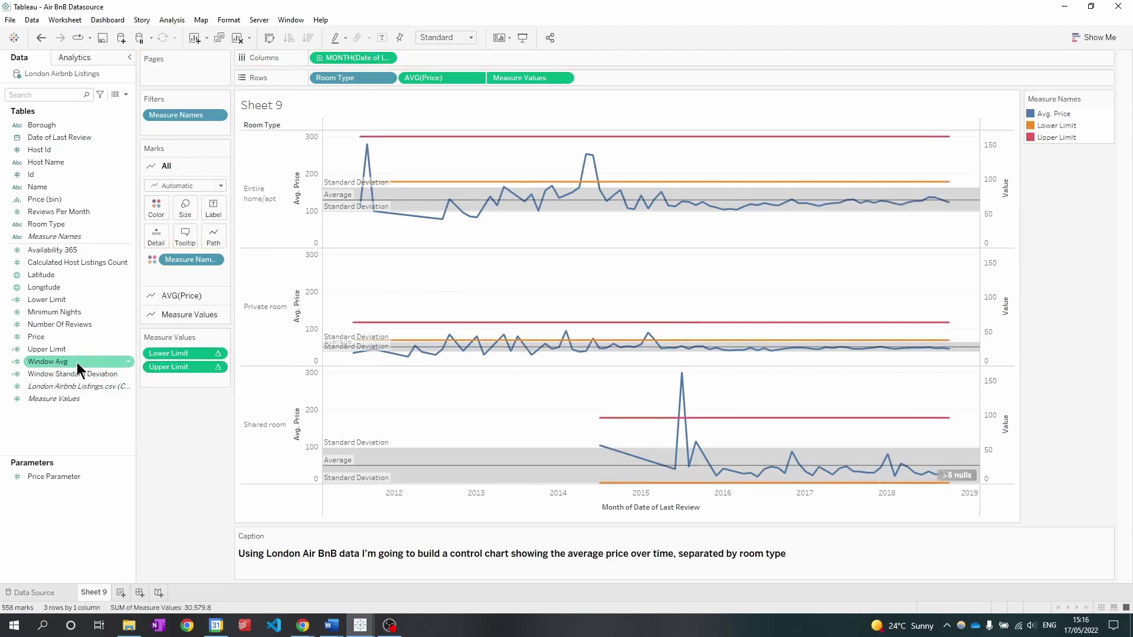
left_click_drag(76, 362, 1008, 216)
- Synchronize the right Value axis with the Avg. Price axis
right_click(1004, 200)
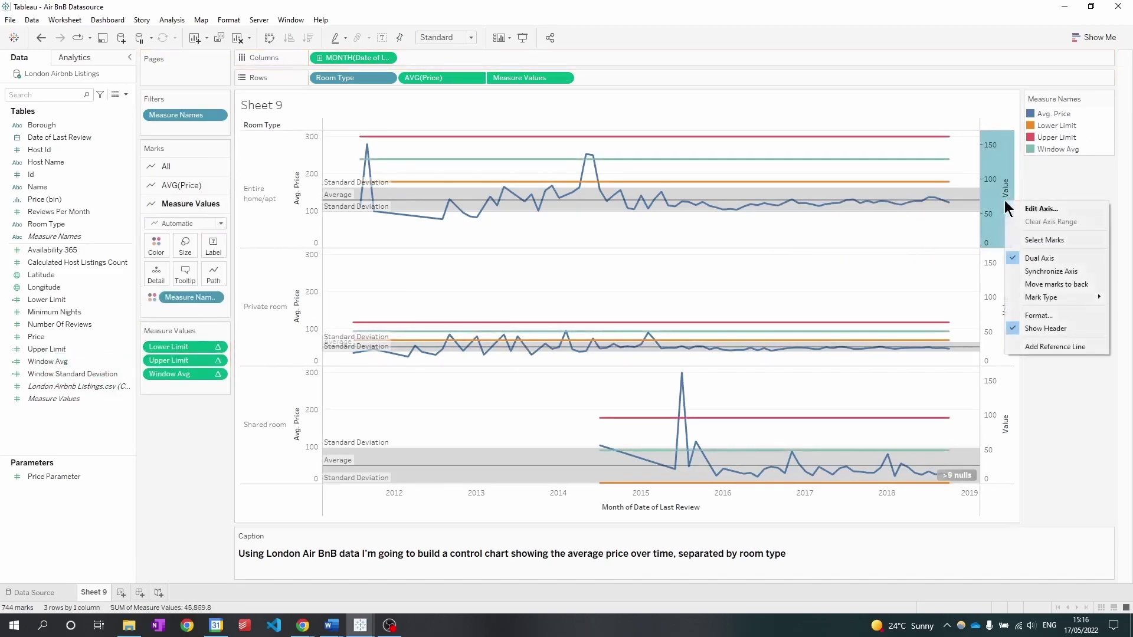
left_click(1039, 271)
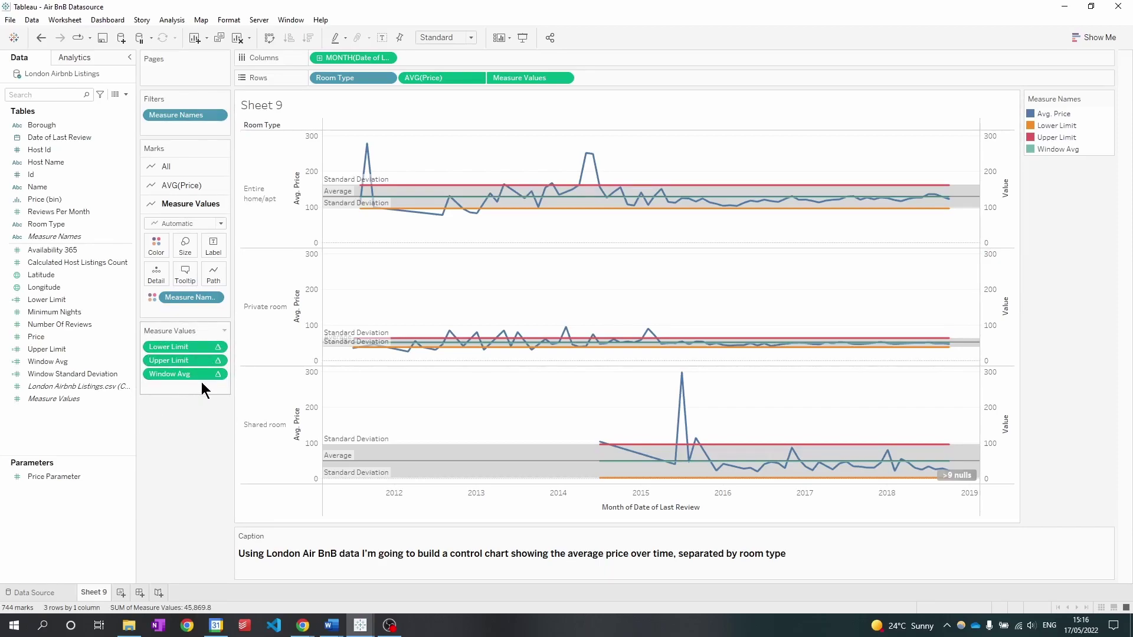
- Set Lower Limit, Upper Limit and Window Avg table calculations to compute using Specific Dimensions
right_click(197, 346)
left_click(256, 453)
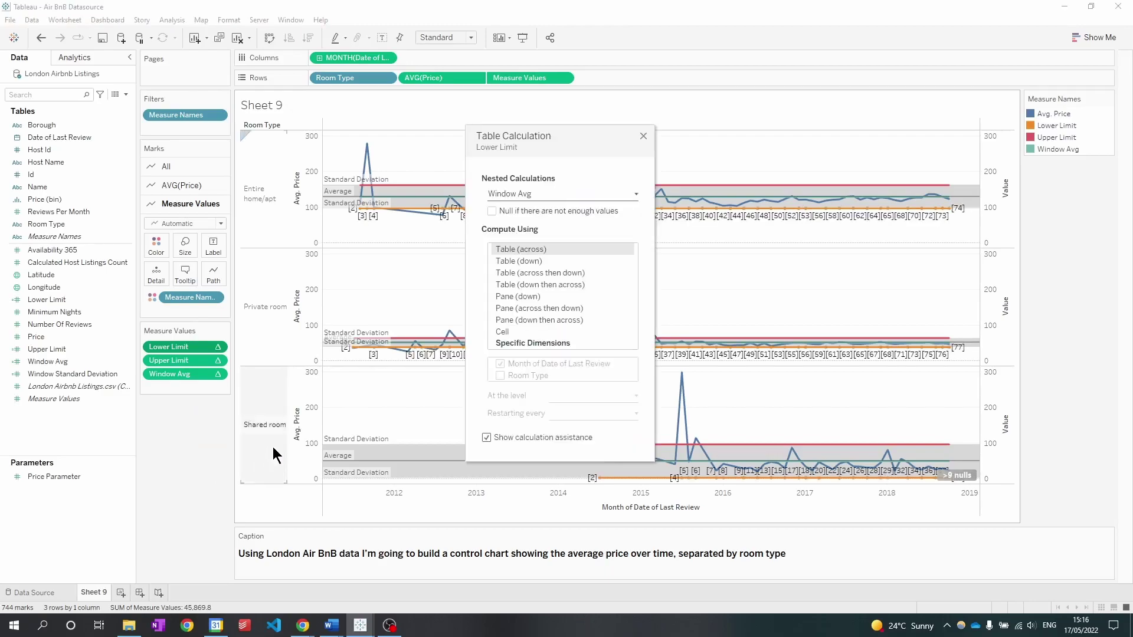
left_click(532, 343)
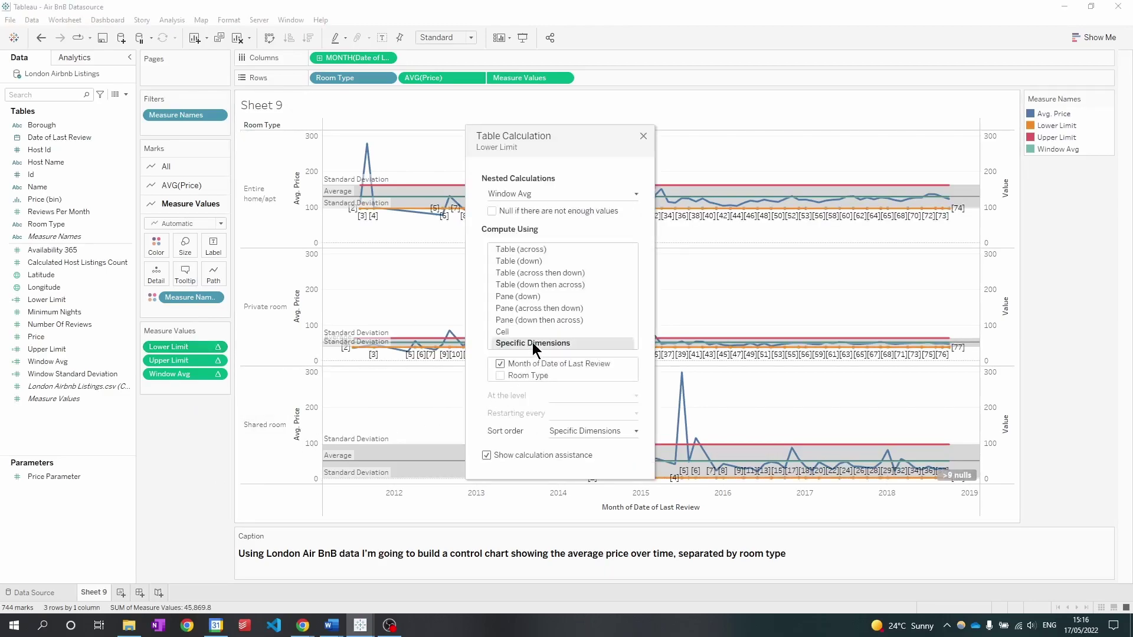
left_click(643, 136)
right_click(183, 362)
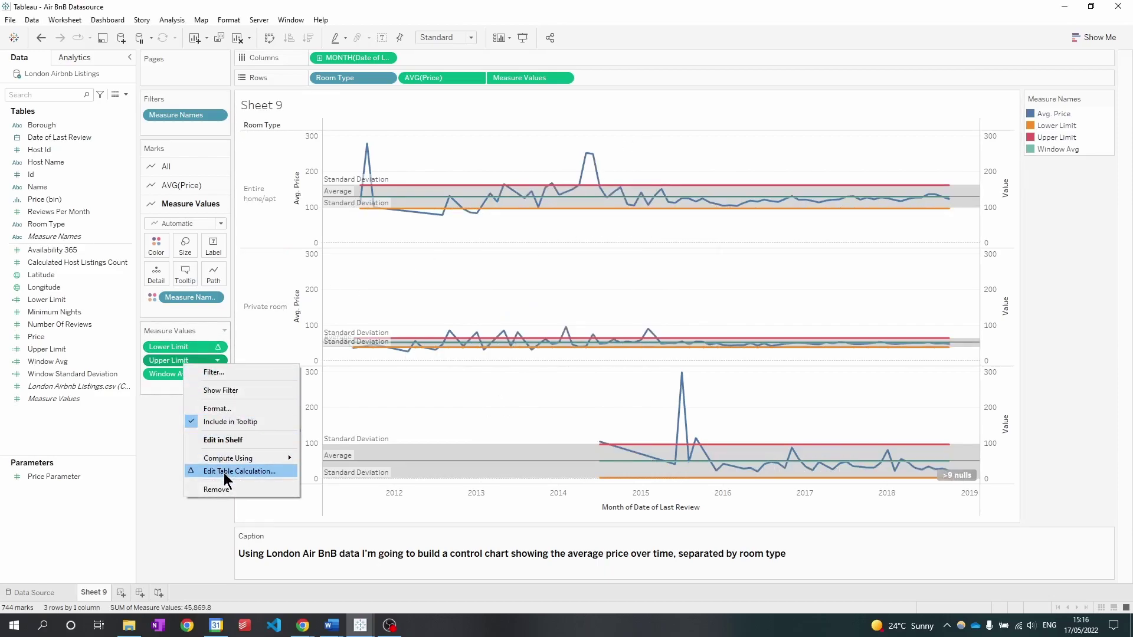
left_click(225, 471)
left_click(534, 343)
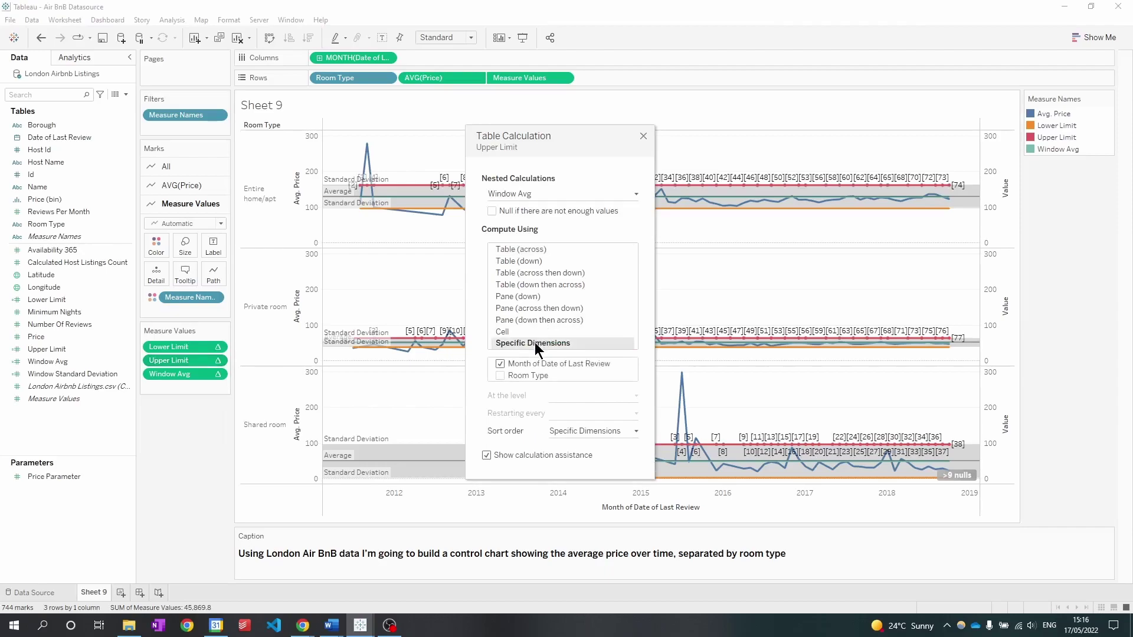
left_click(642, 136)
right_click(197, 373)
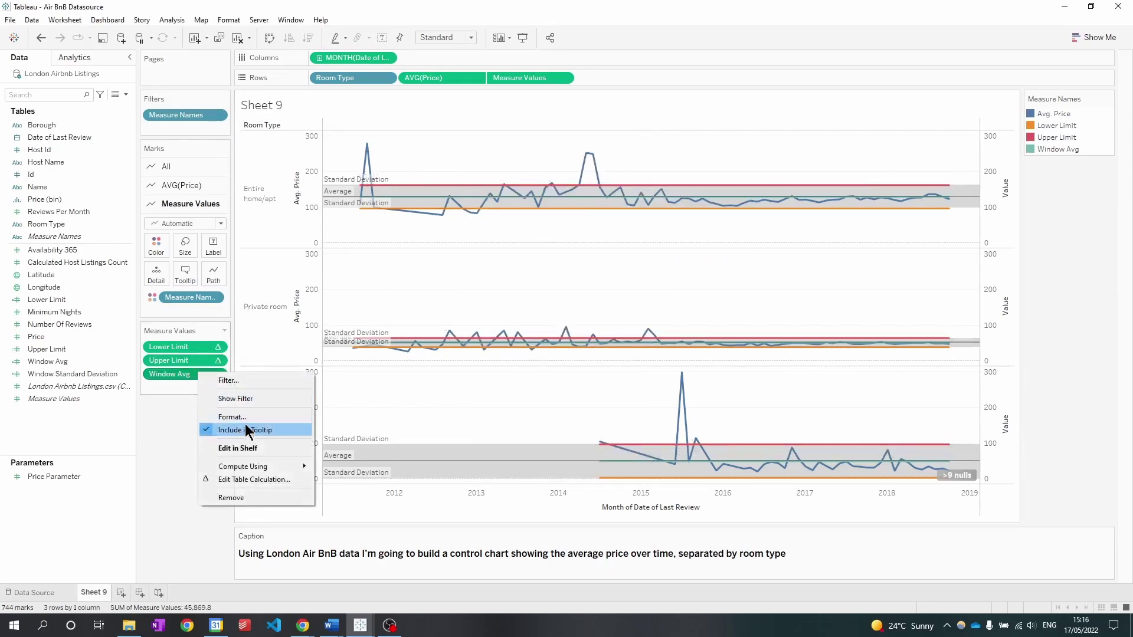
left_click(246, 478)
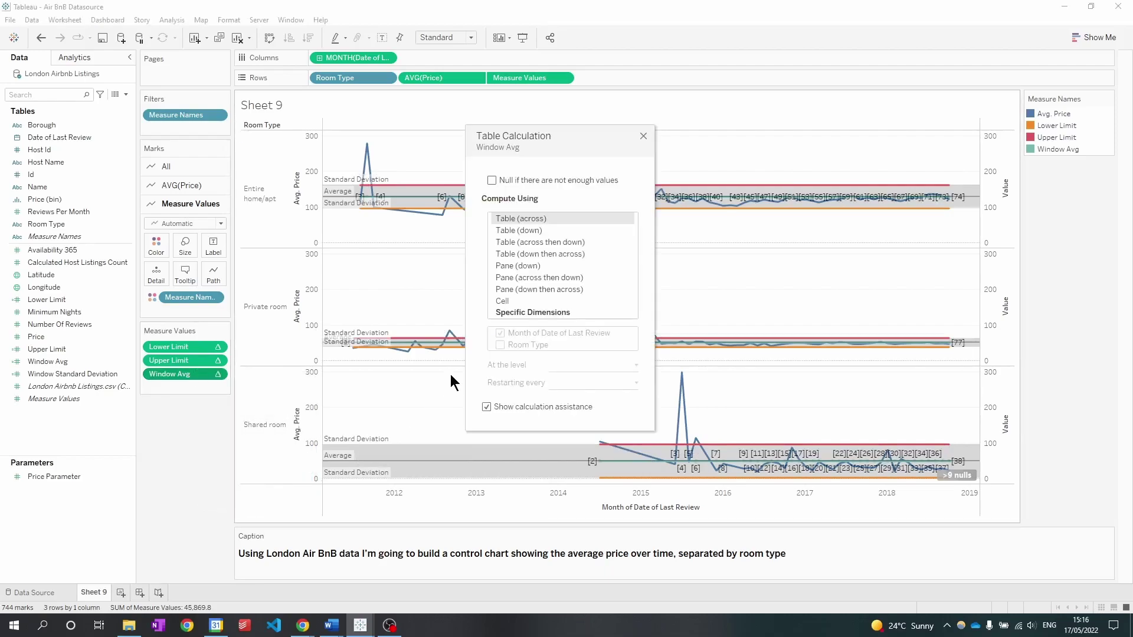
left_click(540, 312)
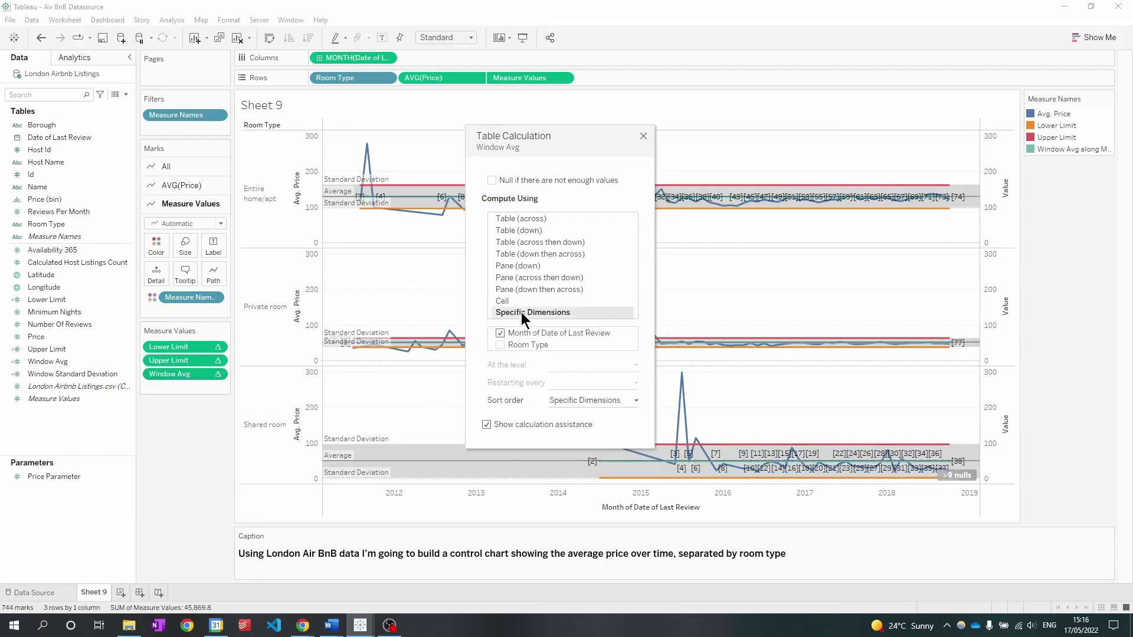
left_click(643, 136)
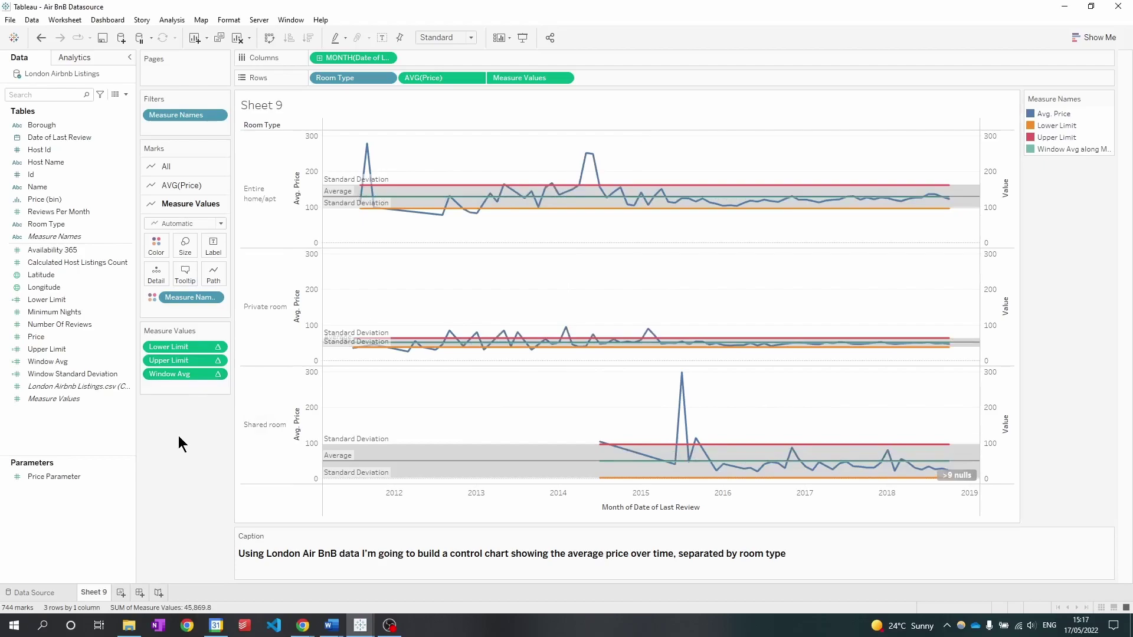